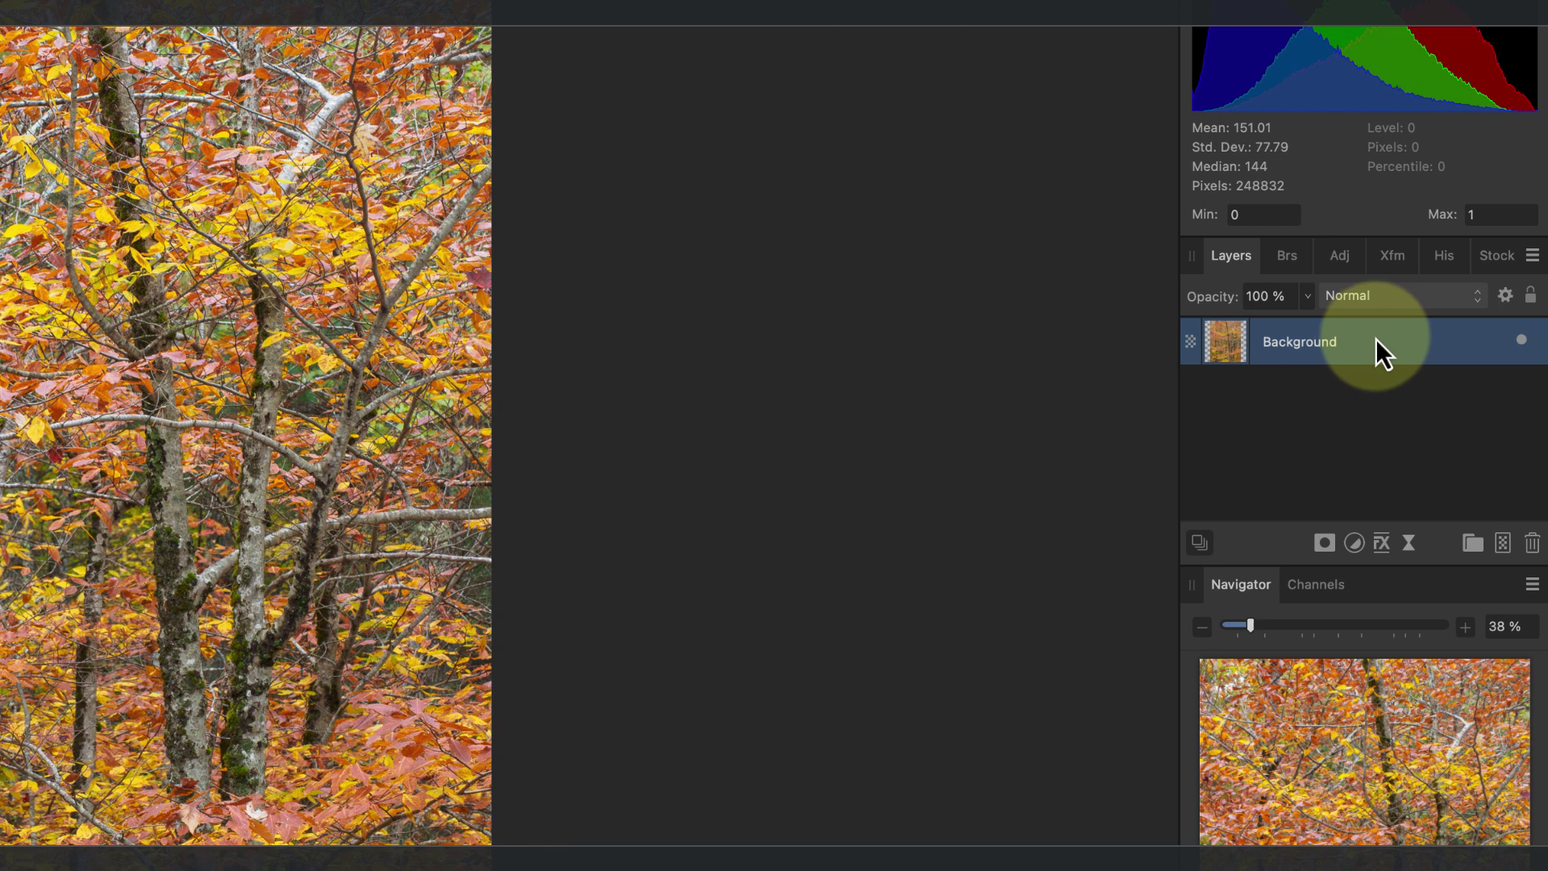
- Duplicate the Background layer of the forest photo from its layer menu
{"action": "right_click", "coordinate": [1375, 338]}
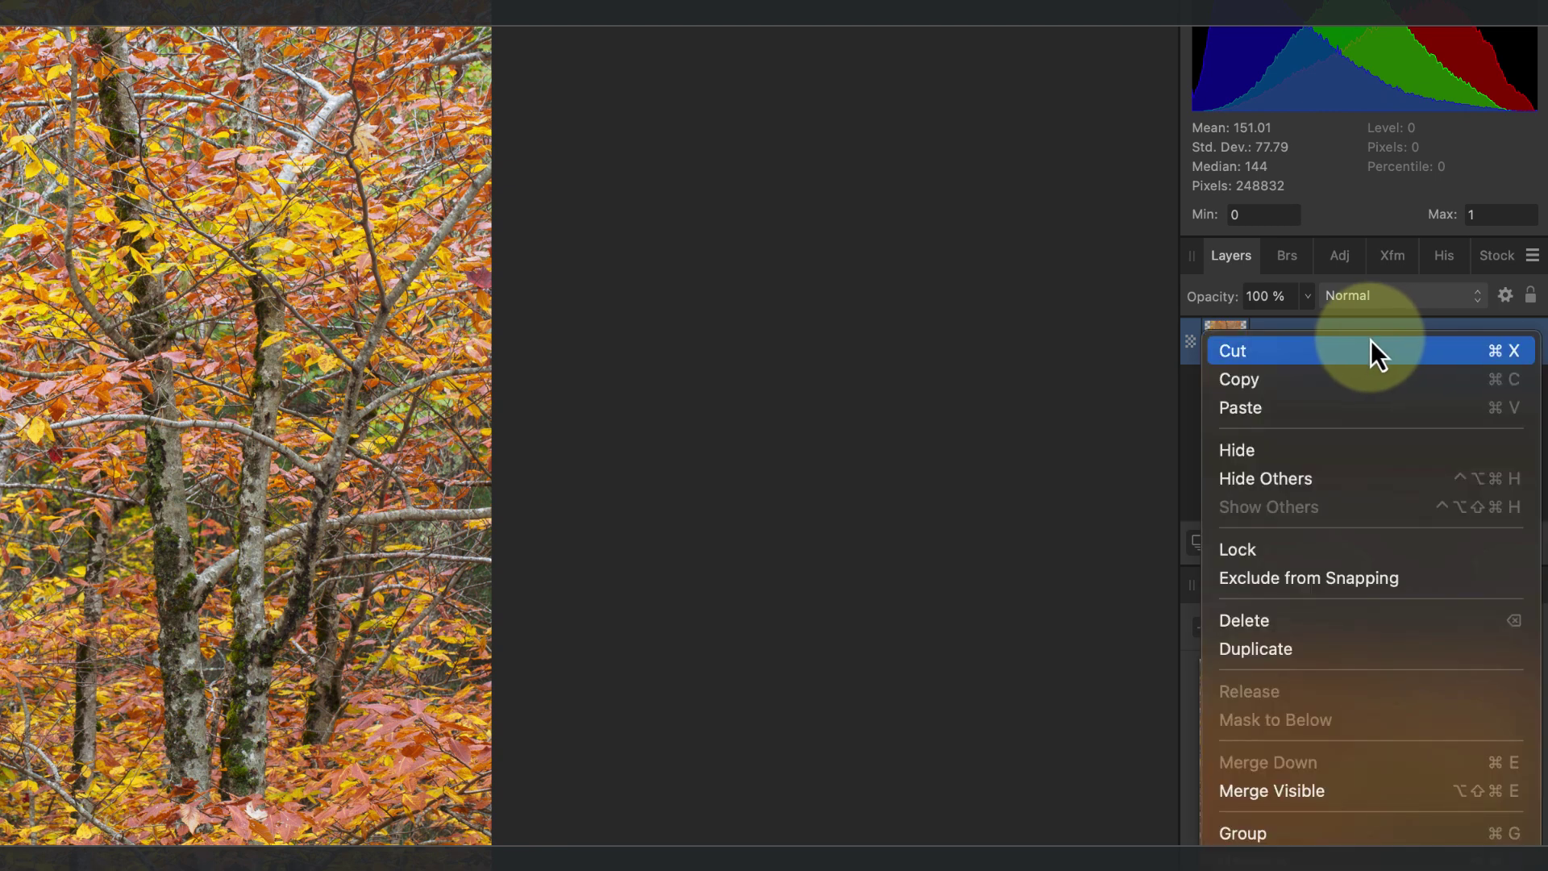
{"action": "left_click", "coordinate": [1354, 647]}
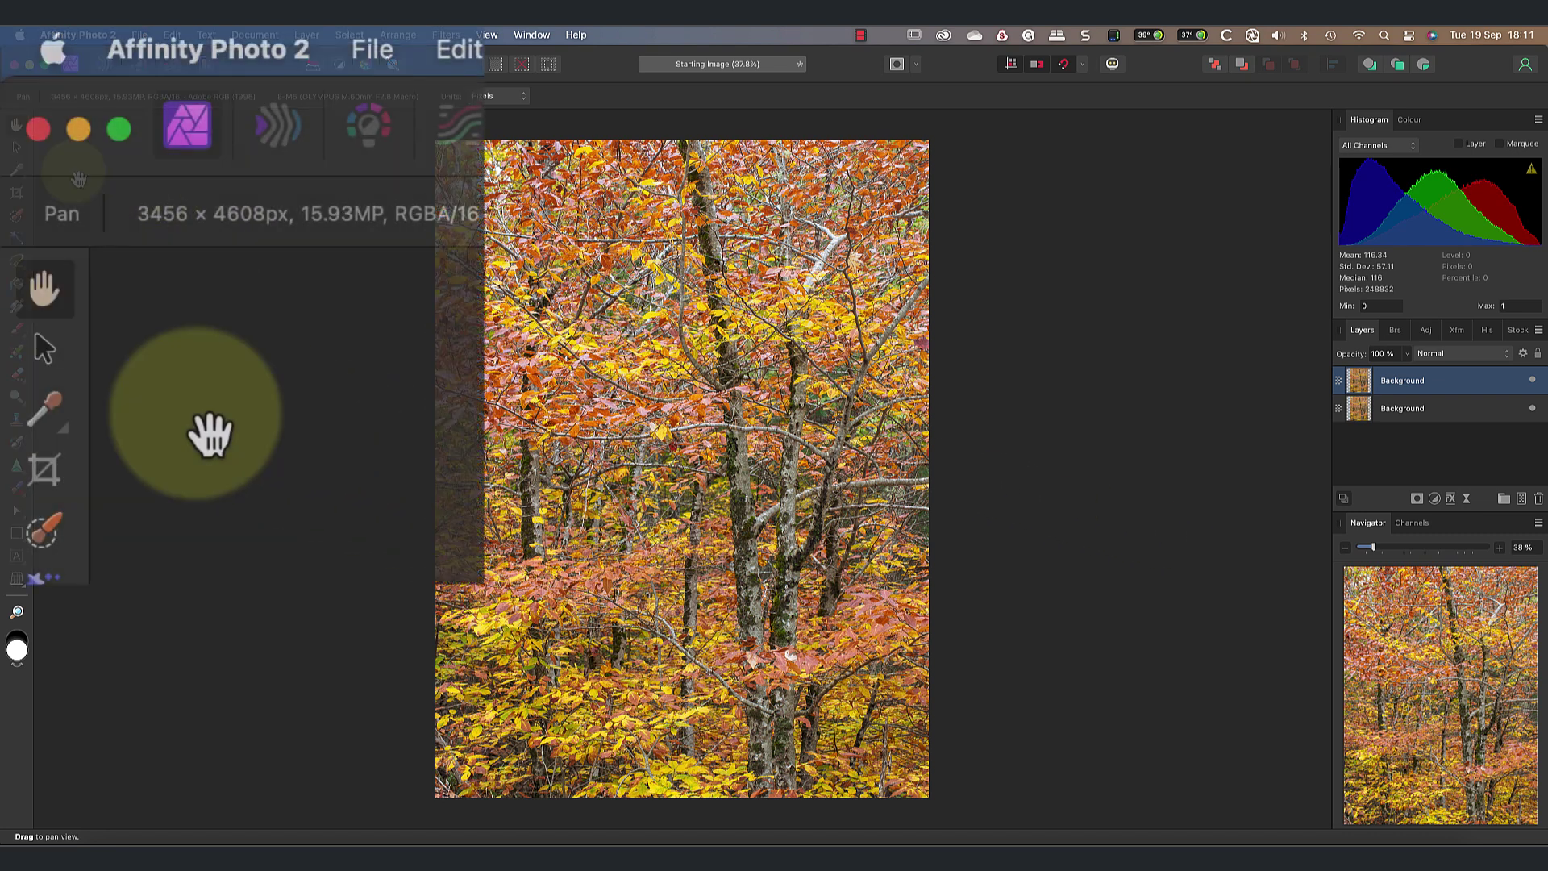
- Zoom out, enlarge the top Background copy by its corners, and shift it right and down
{"action": "left_click", "coordinate": [56, 351]}
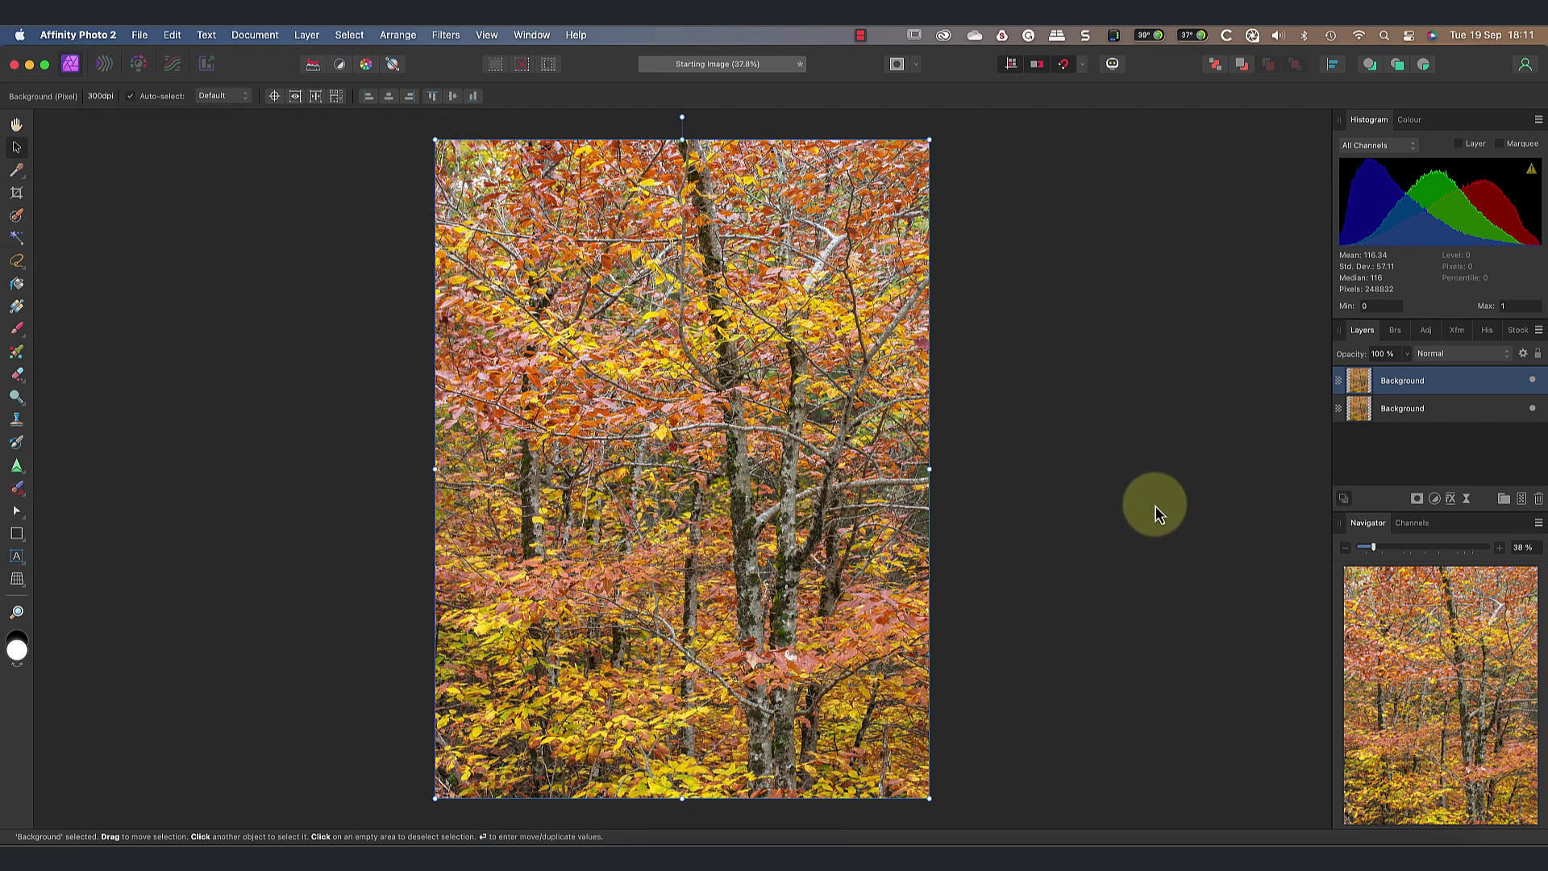
{"action": "left_click", "coordinate": [1346, 552]}
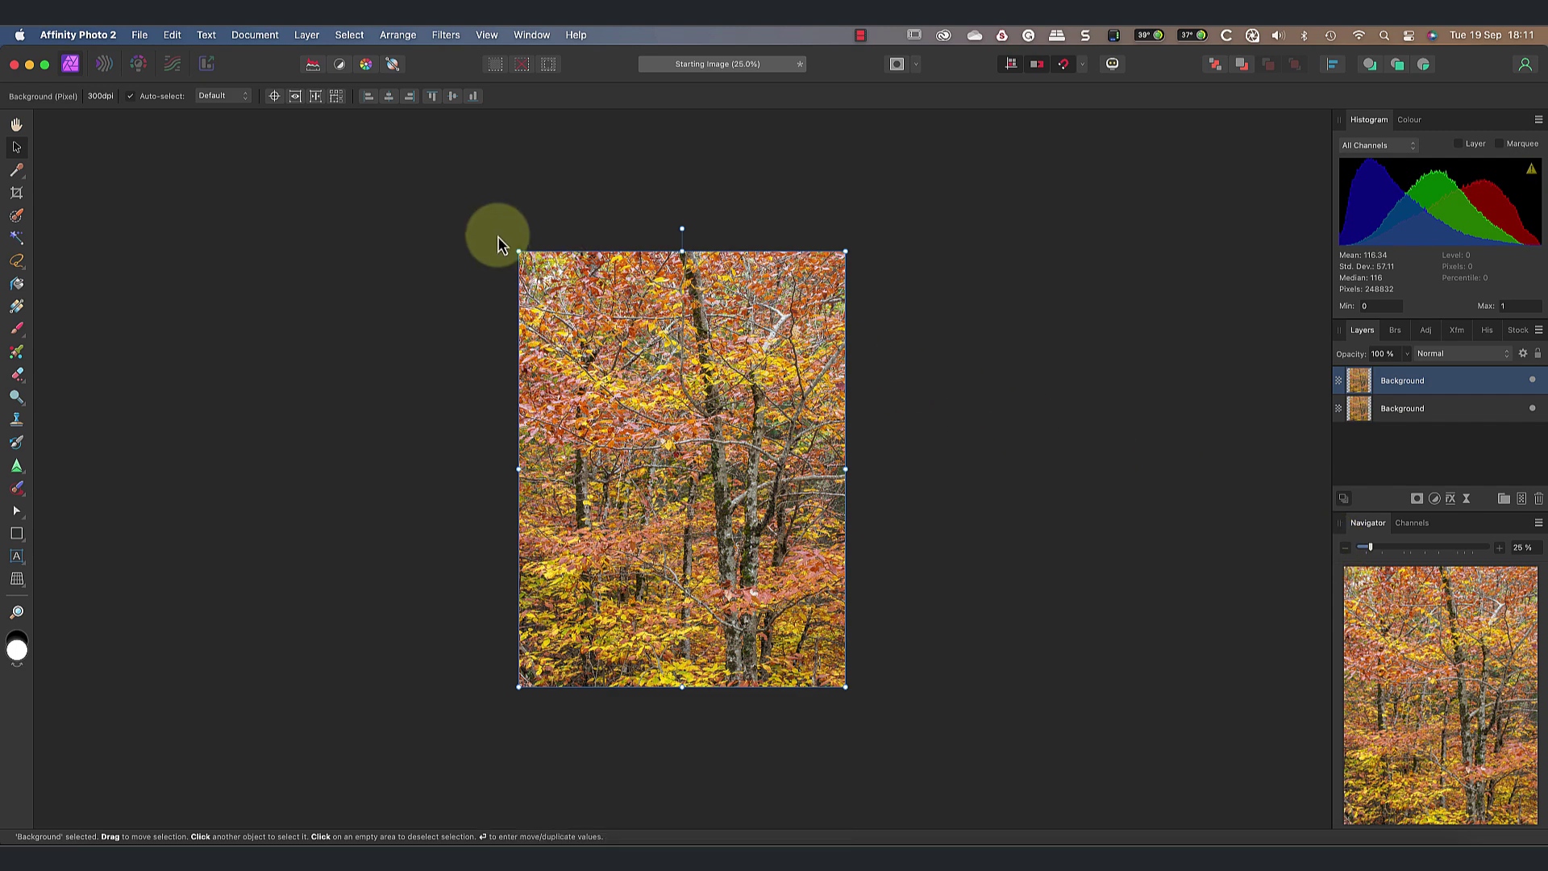
{"action": "left_click_drag", "start_coordinate": [514, 246], "coordinate": [434, 334]}
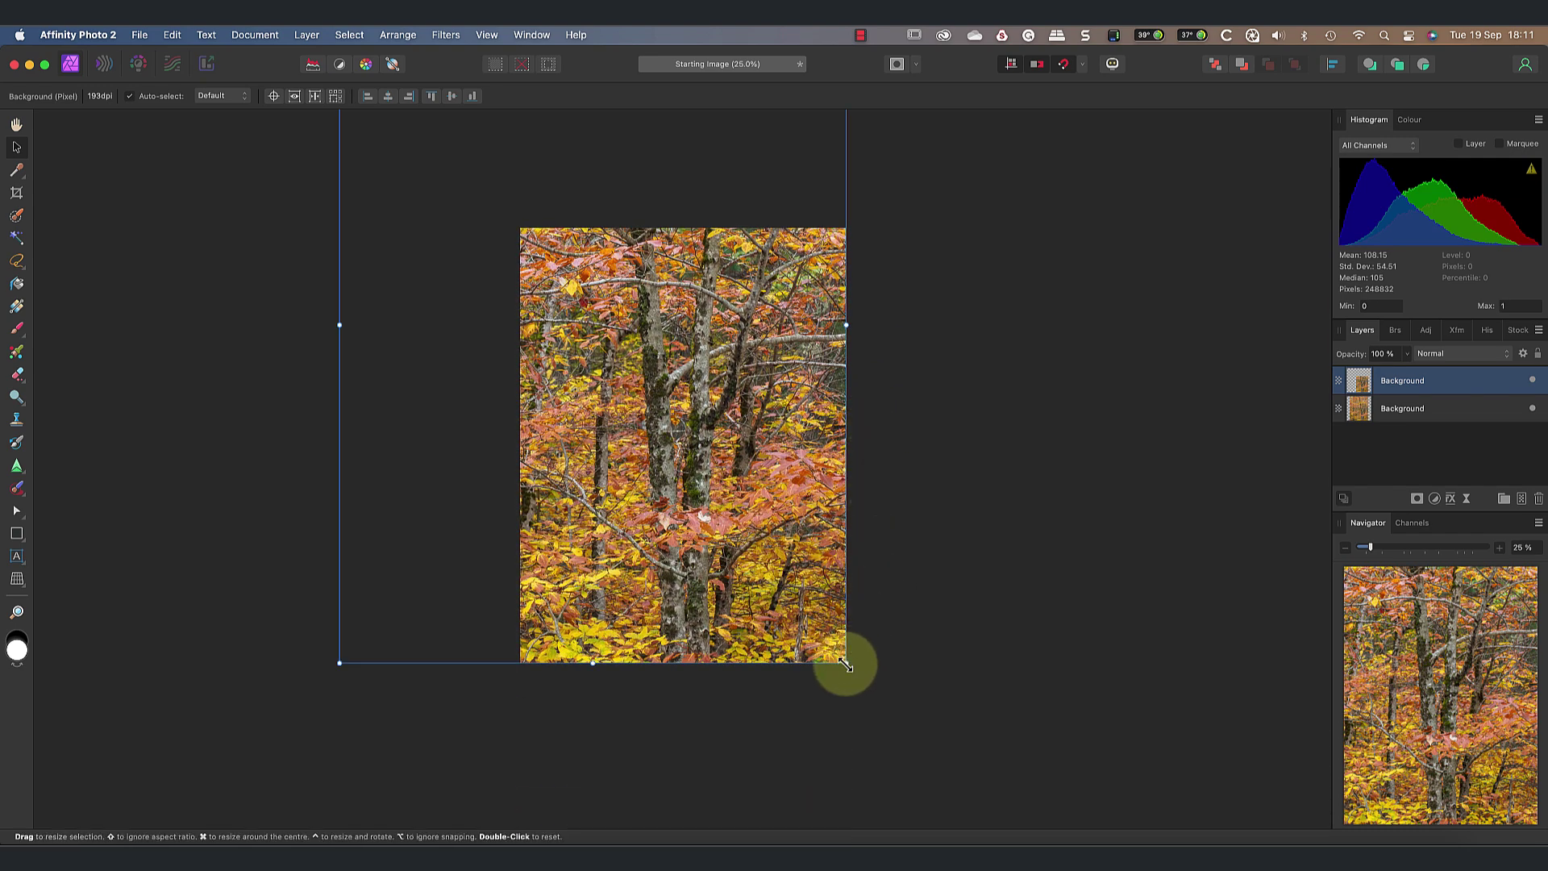
{"action": "left_click_drag", "start_coordinate": [845, 657], "coordinate": [952, 777]}
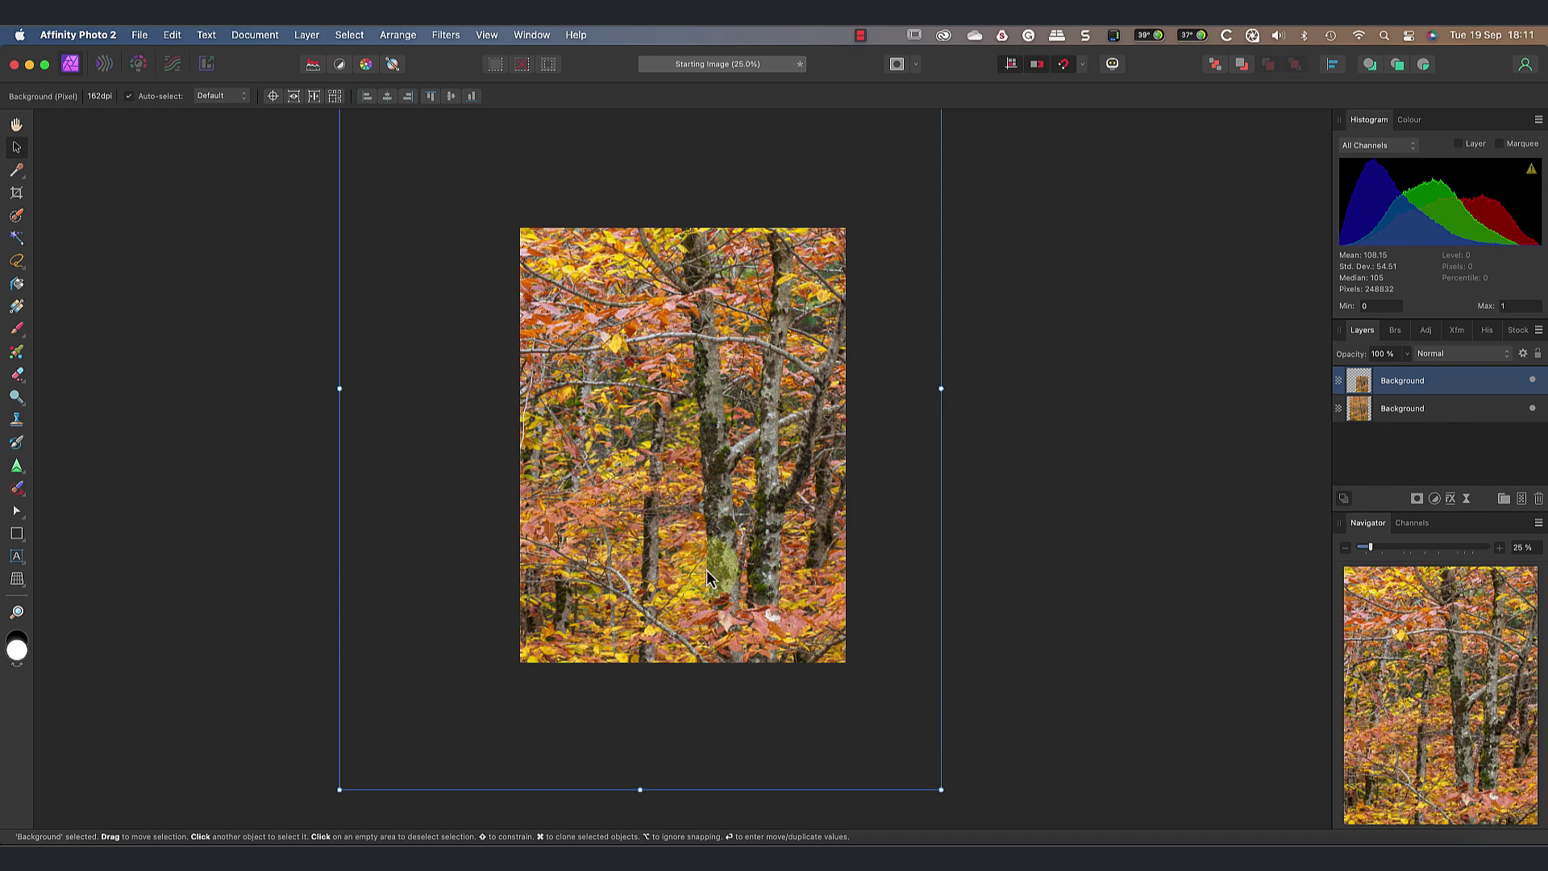
{"action": "left_click_drag", "start_coordinate": [570, 437], "coordinate": [707, 623]}
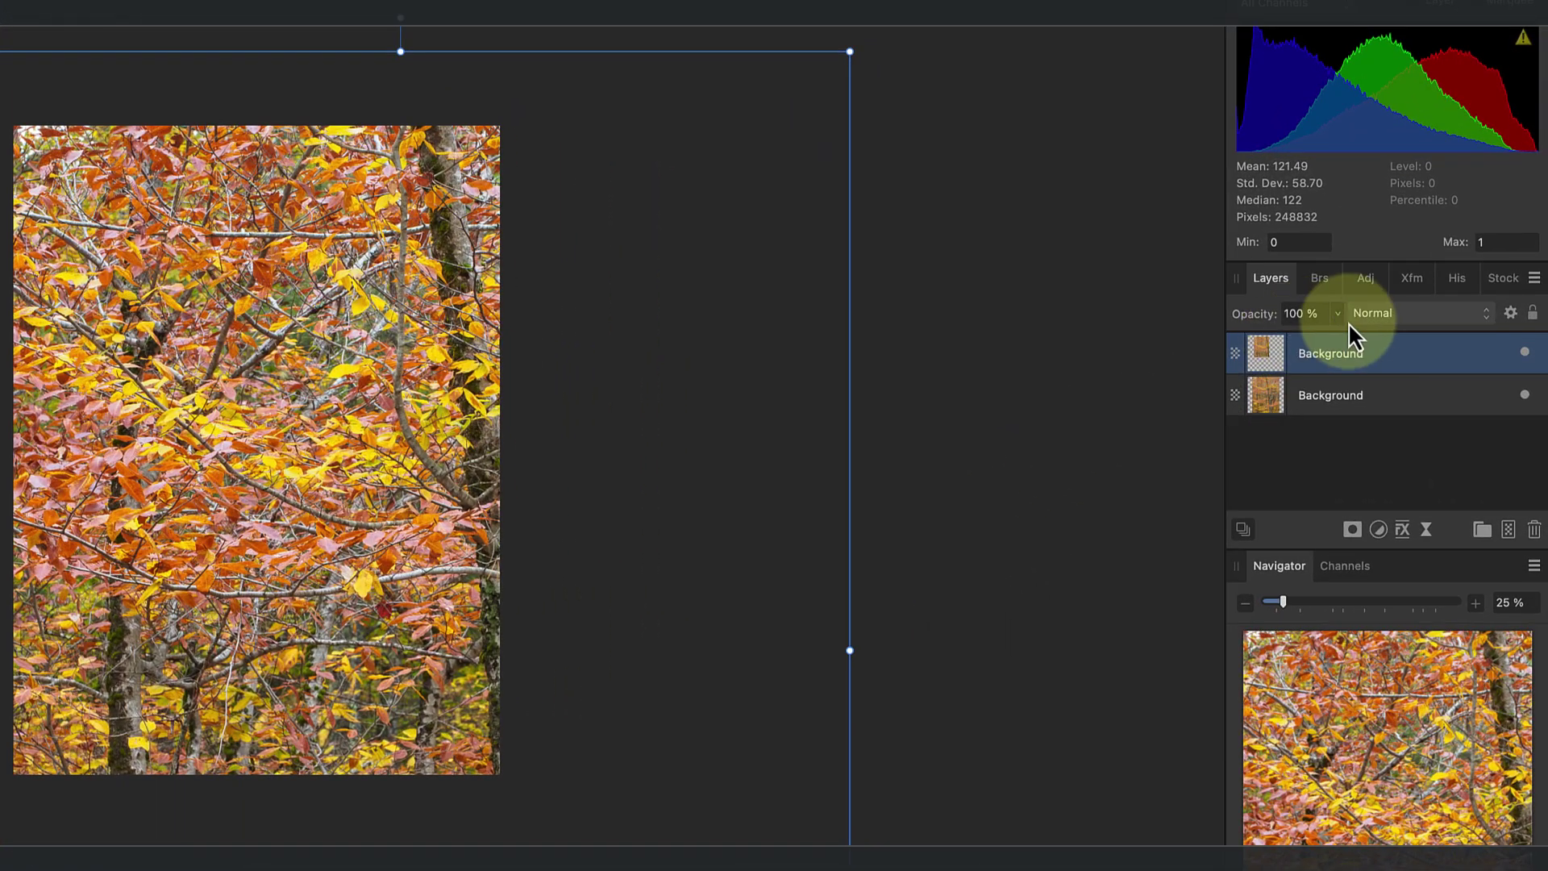
- Set the top copy's opacity to 50%, deselect it, and fit the photo to the view
{"action": "left_click", "coordinate": [1407, 353]}
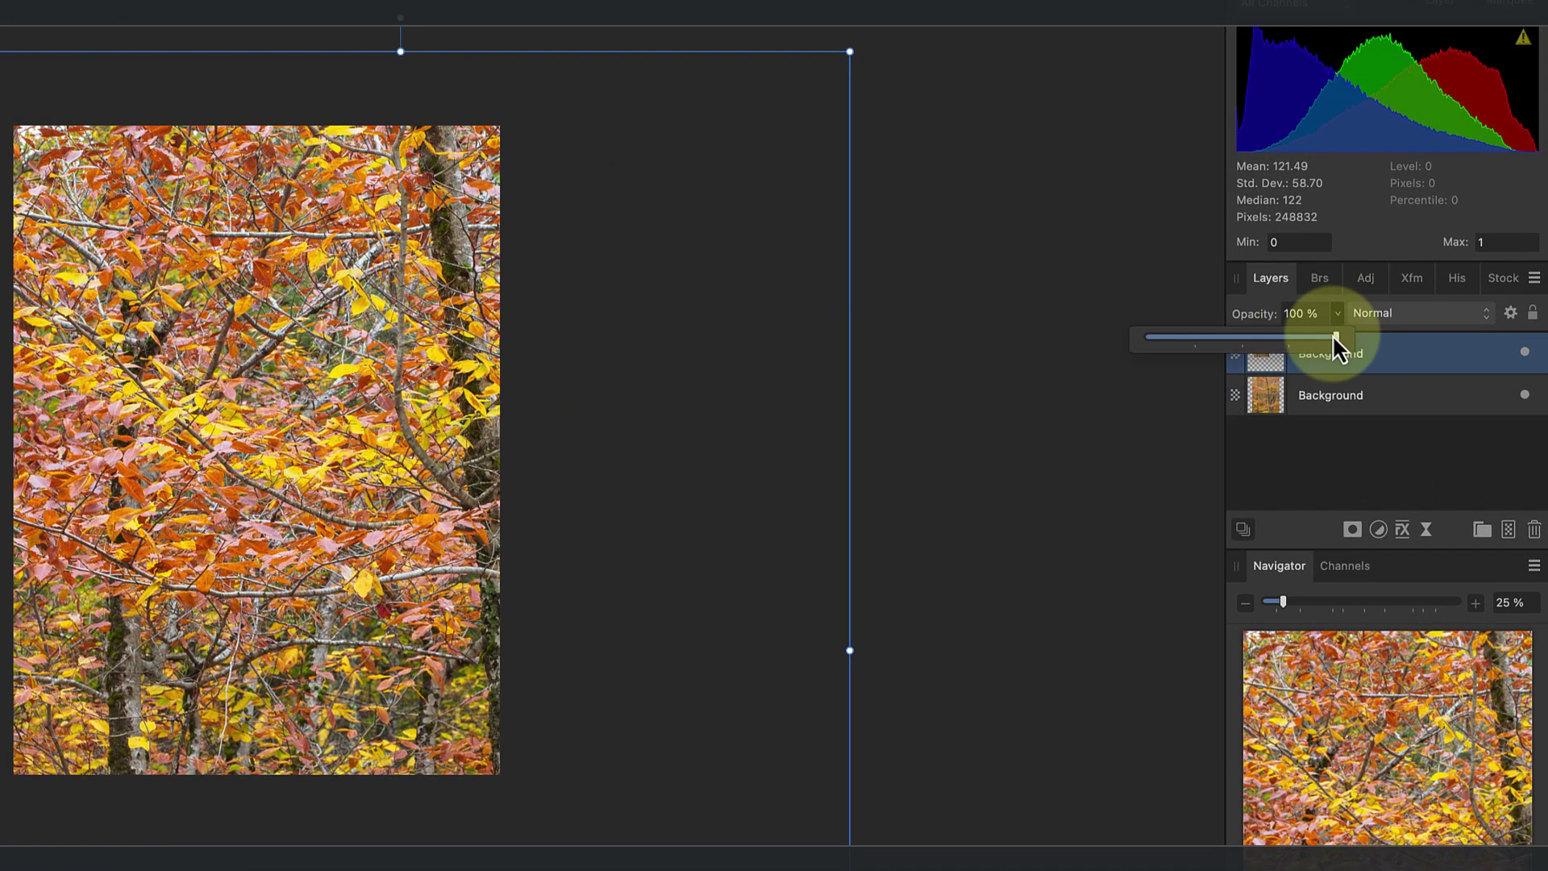
{"action": "left_click_drag", "start_coordinate": [1331, 334], "coordinate": [1317, 365]}
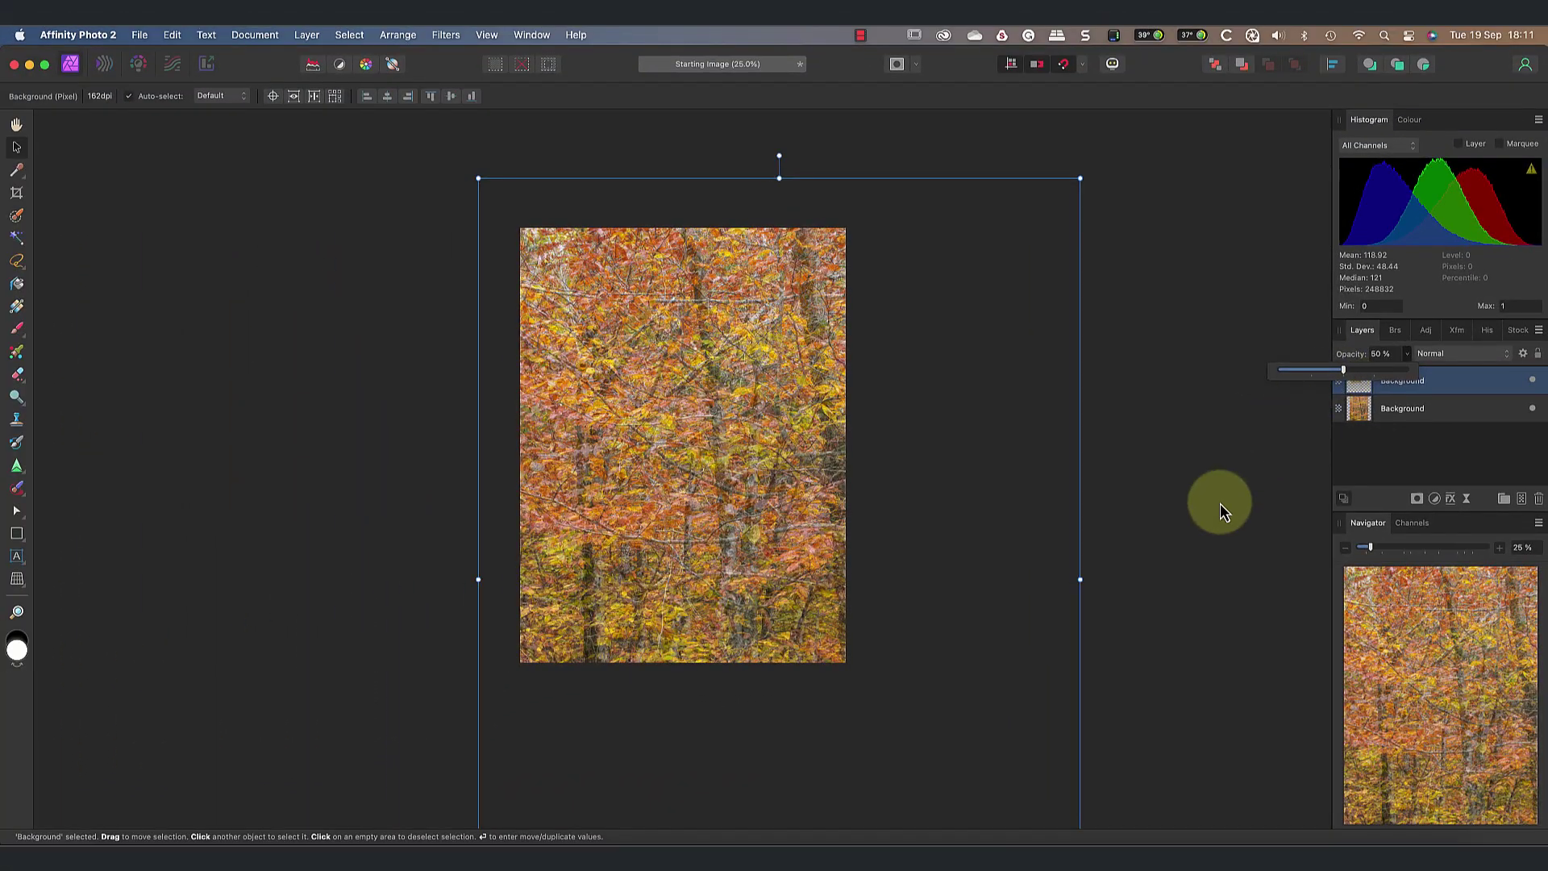
{"action": "left_click", "coordinate": [1219, 503]}
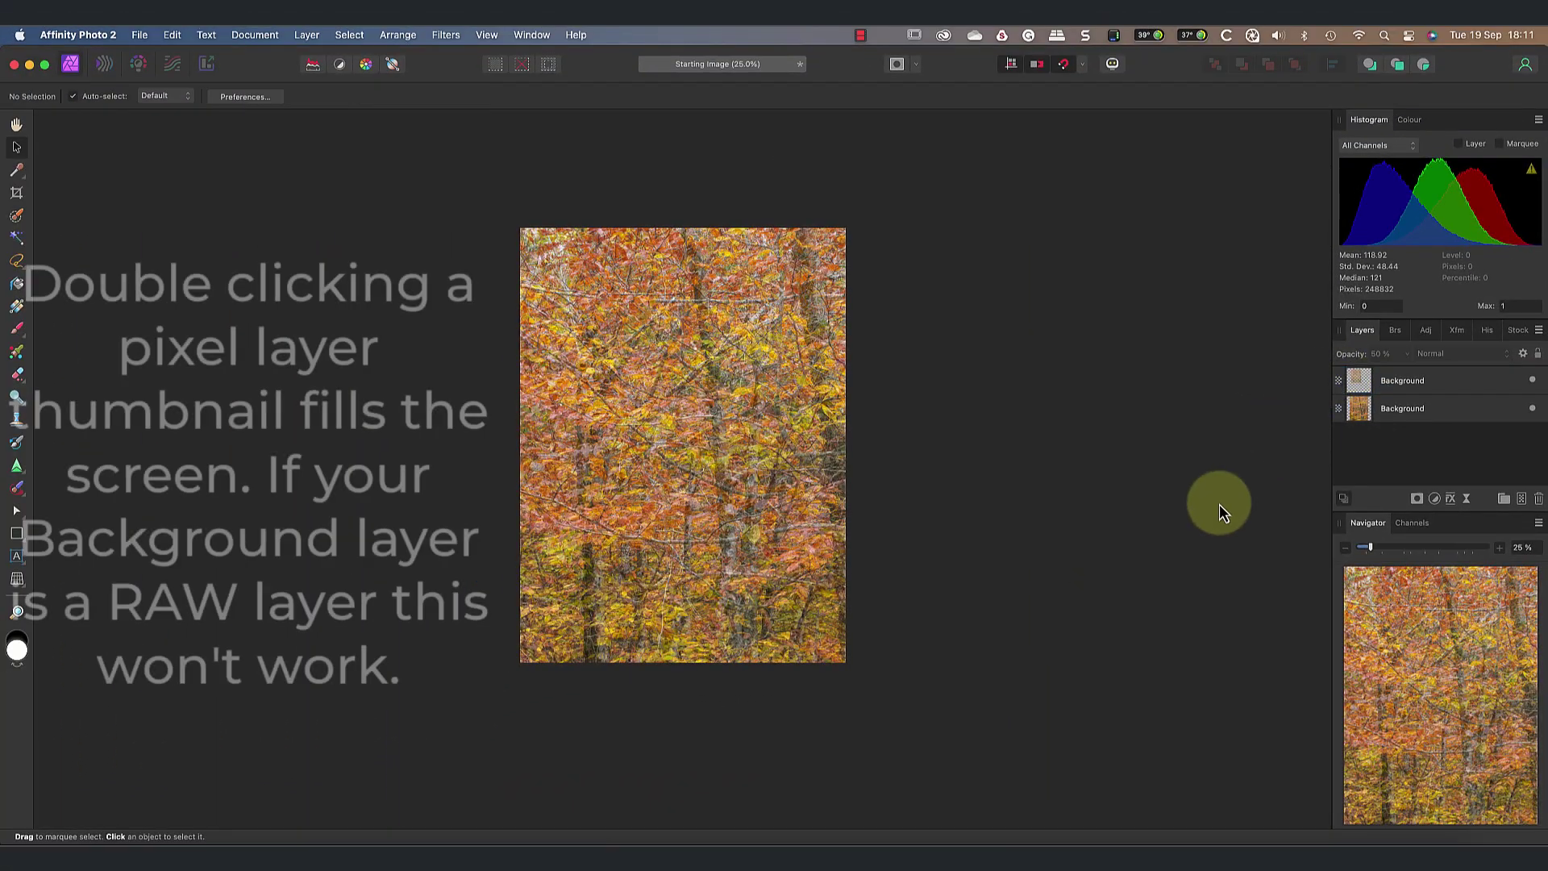
{"action": "double_click", "coordinate": [1357, 408]}
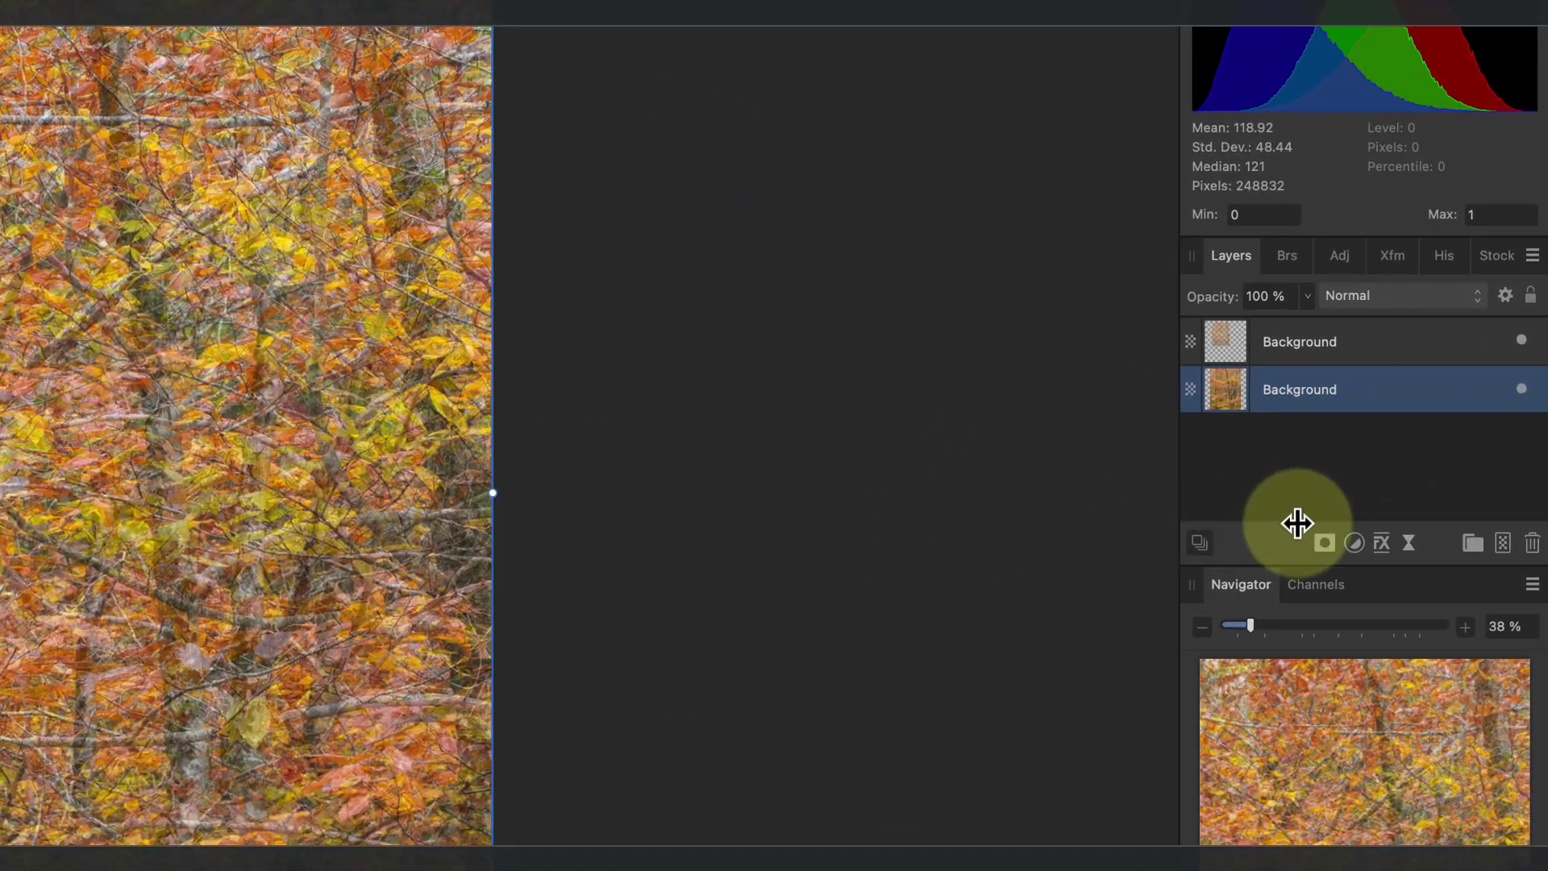
- Add a mask to the top Background copy and nest it inside that layer
{"action": "left_click", "coordinate": [1228, 355]}
{"action": "left_click", "coordinate": [1324, 542], "text": "alt"}
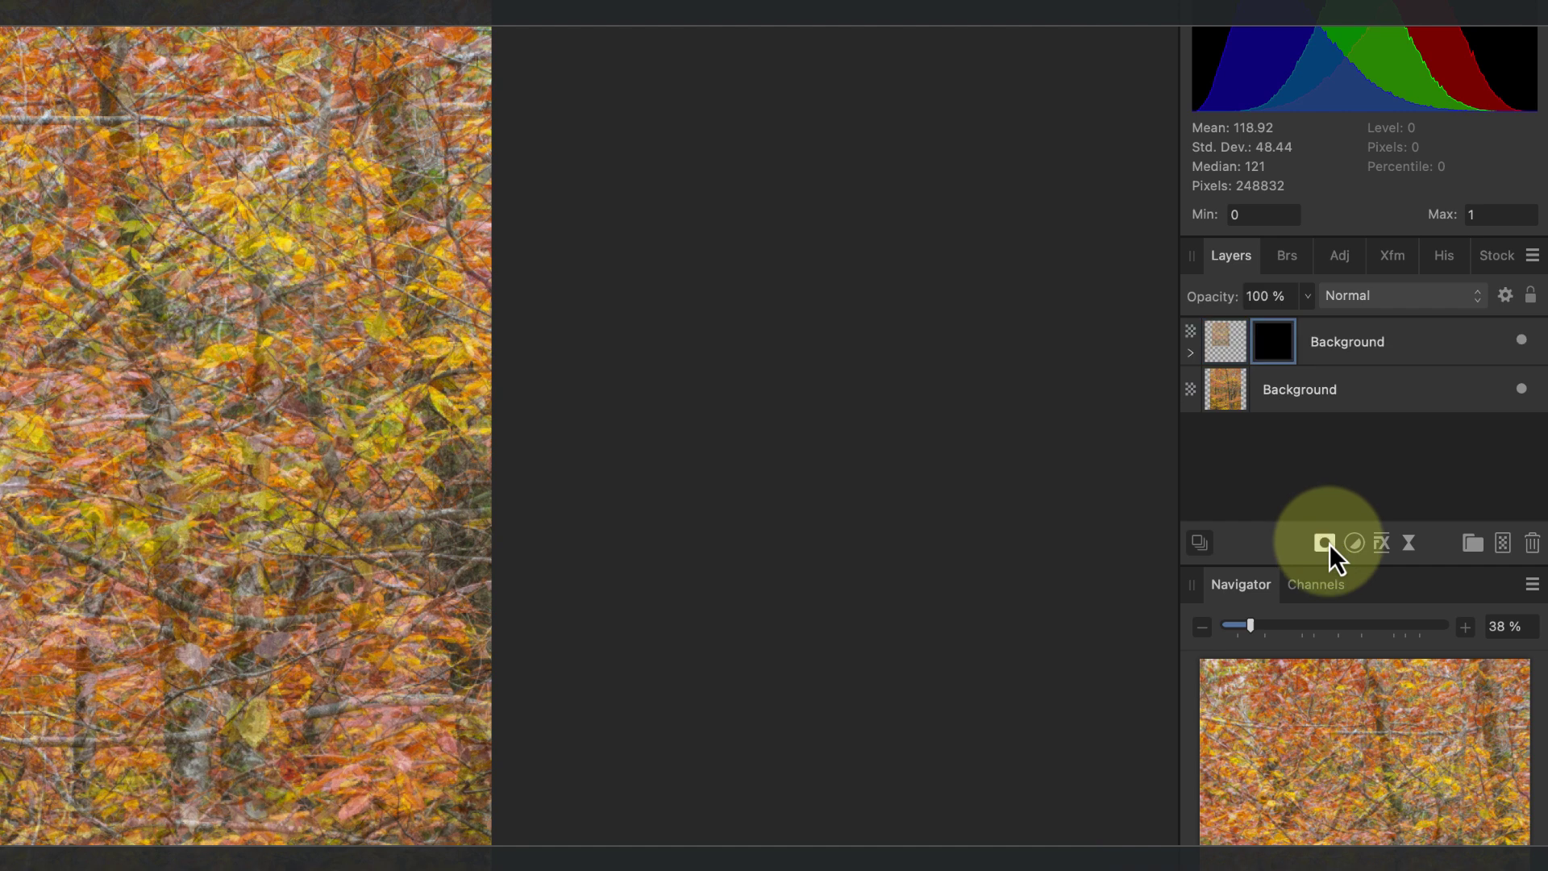
{"action": "left_click", "coordinate": [1190, 354]}
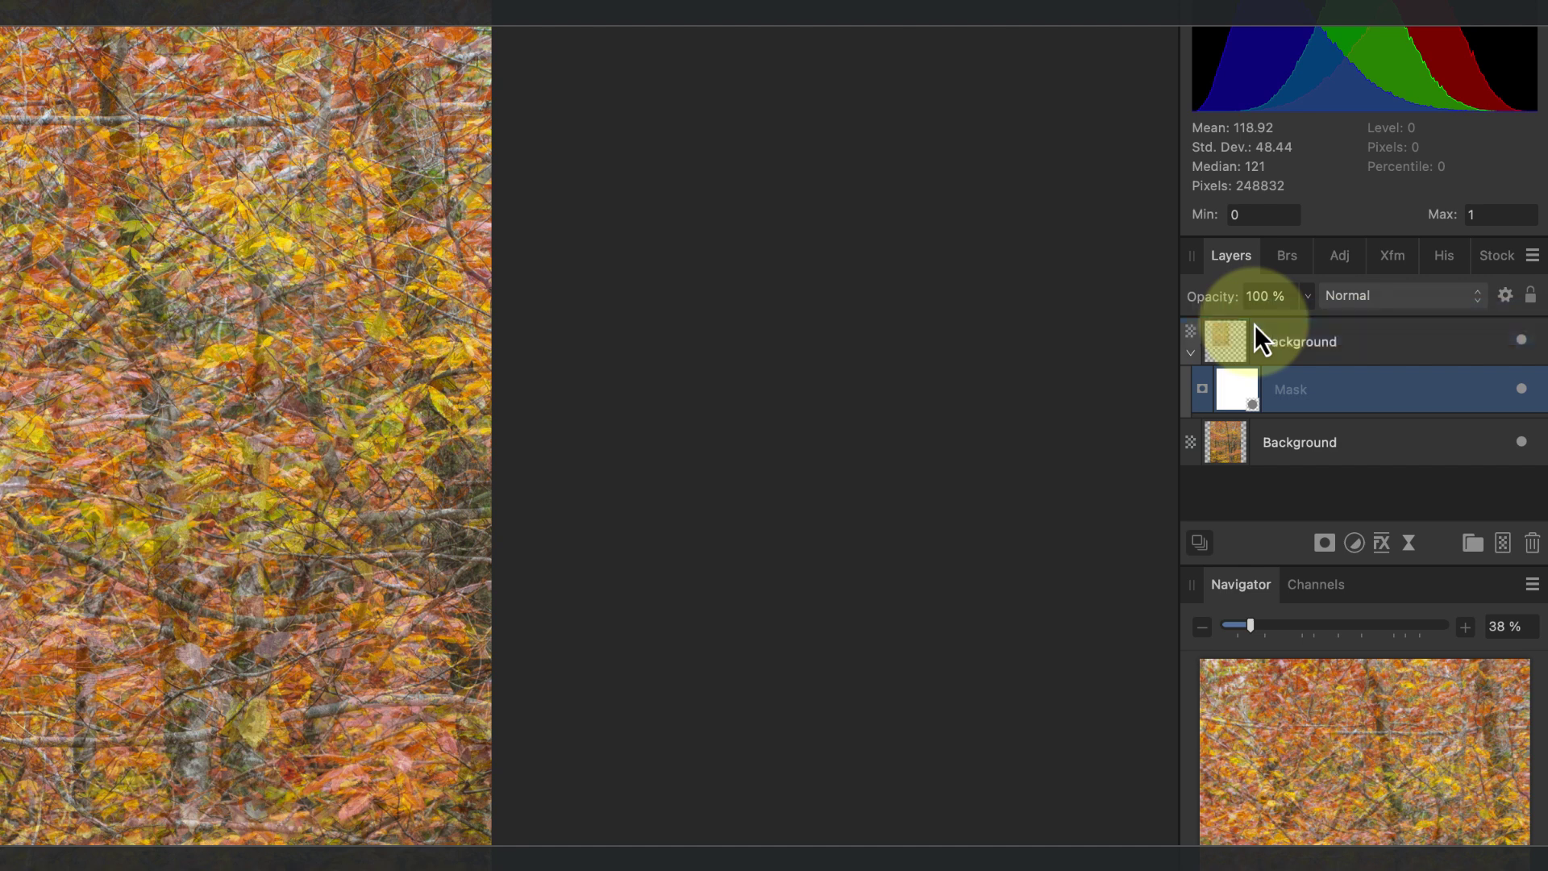
{"action": "left_click_drag", "start_coordinate": [1254, 326], "coordinate": [1242, 395]}
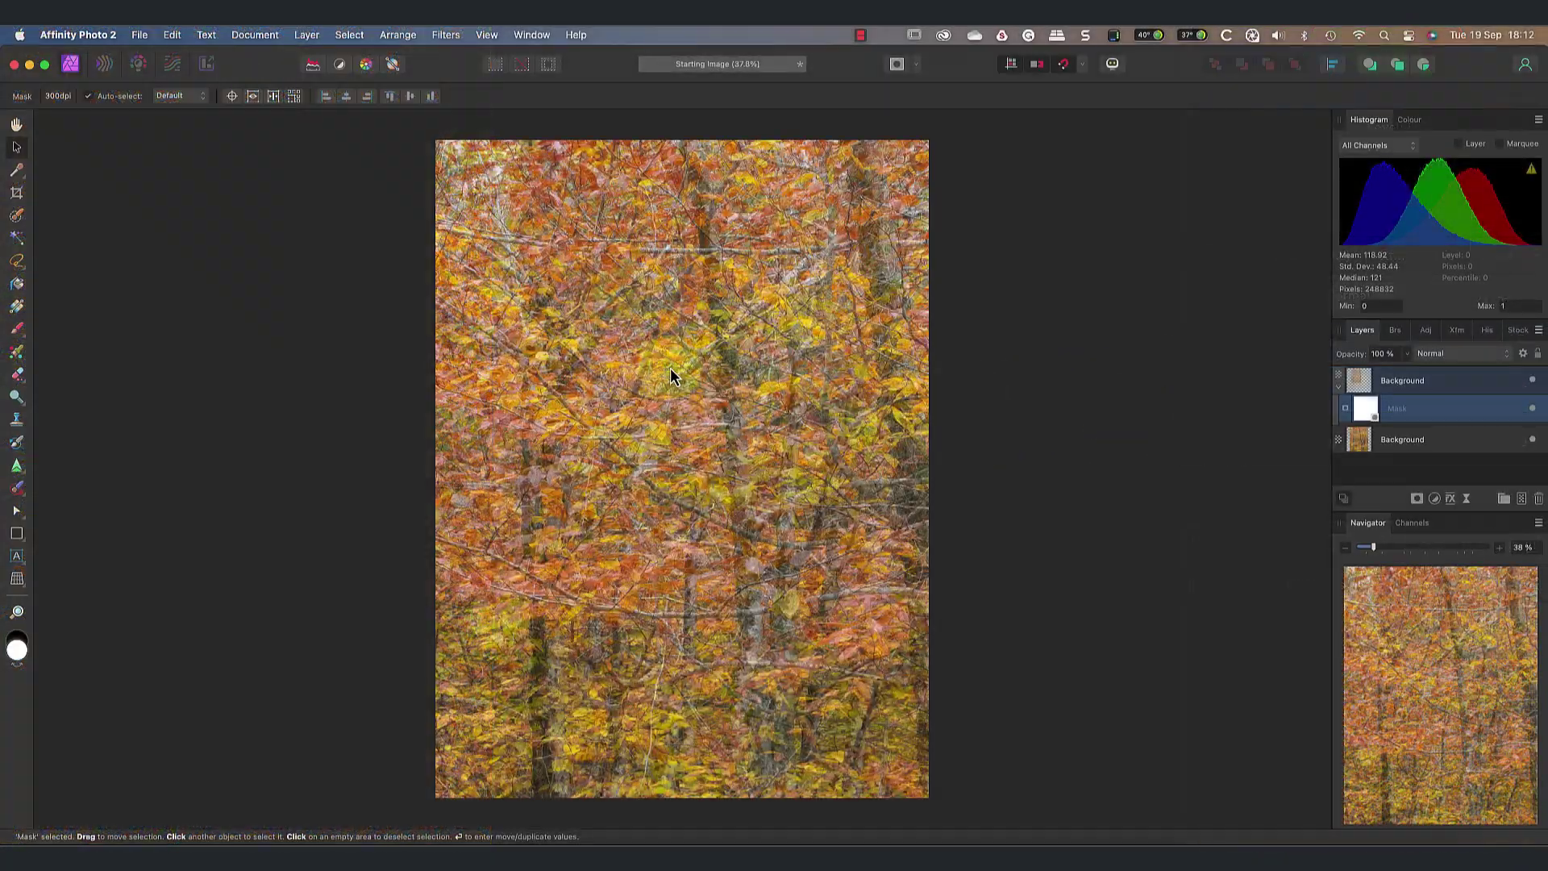
- Set up the Paint Brush at 50% opacity, 0% hardness in black, with a test stroke
{"action": "left_click", "coordinate": [17, 328]}
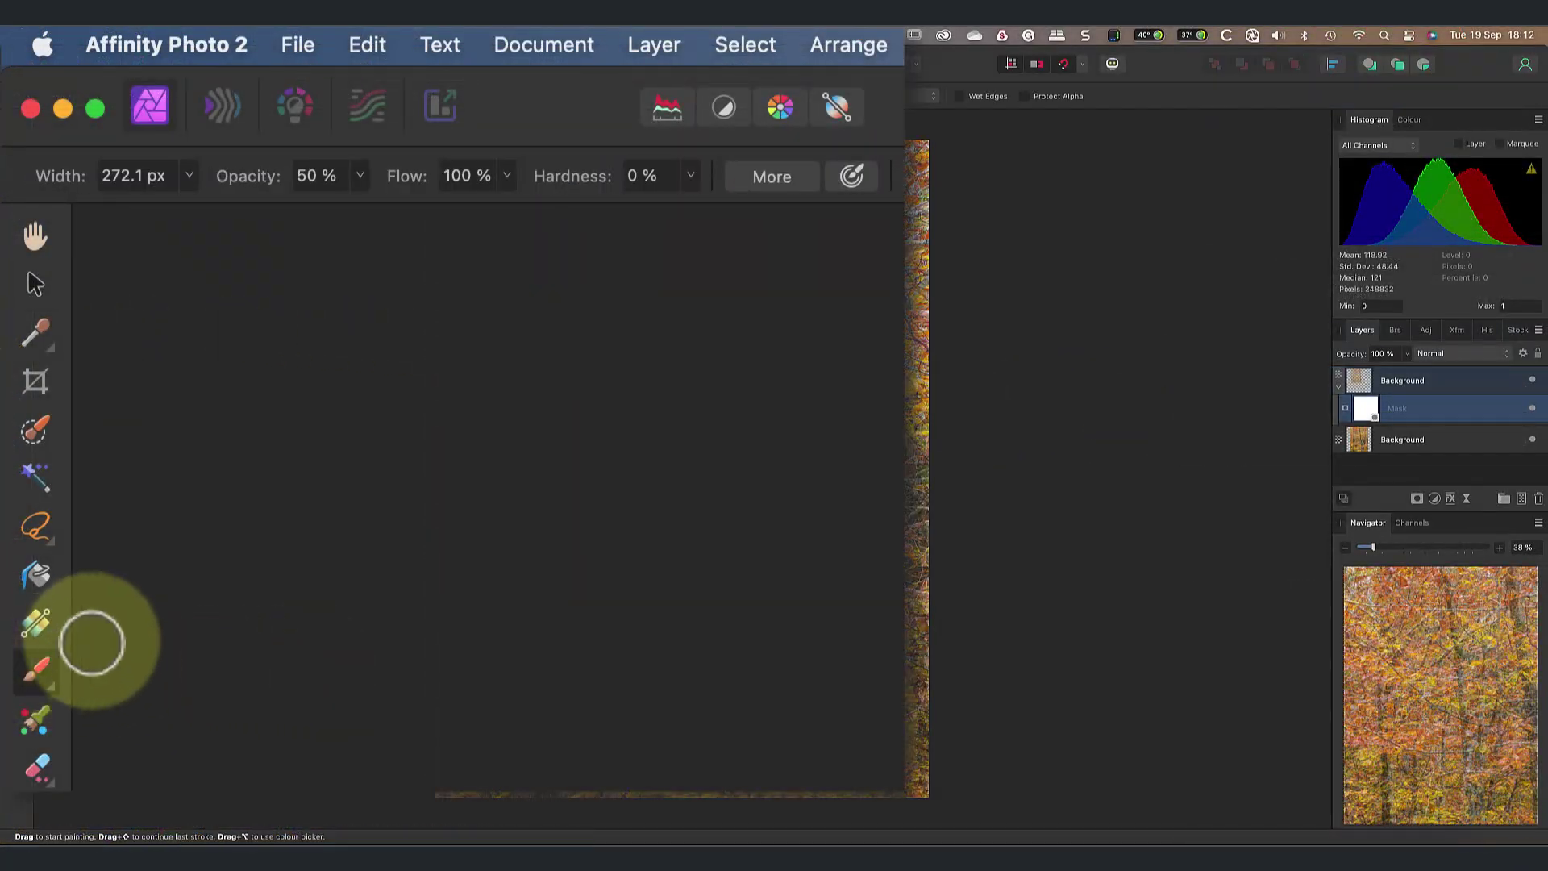
{"action": "left_click", "coordinate": [360, 175]}
{"action": "left_click_drag", "start_coordinate": [352, 211], "coordinate": [360, 252]}
{"action": "left_click_drag", "start_coordinate": [691, 179], "coordinate": [675, 229]}
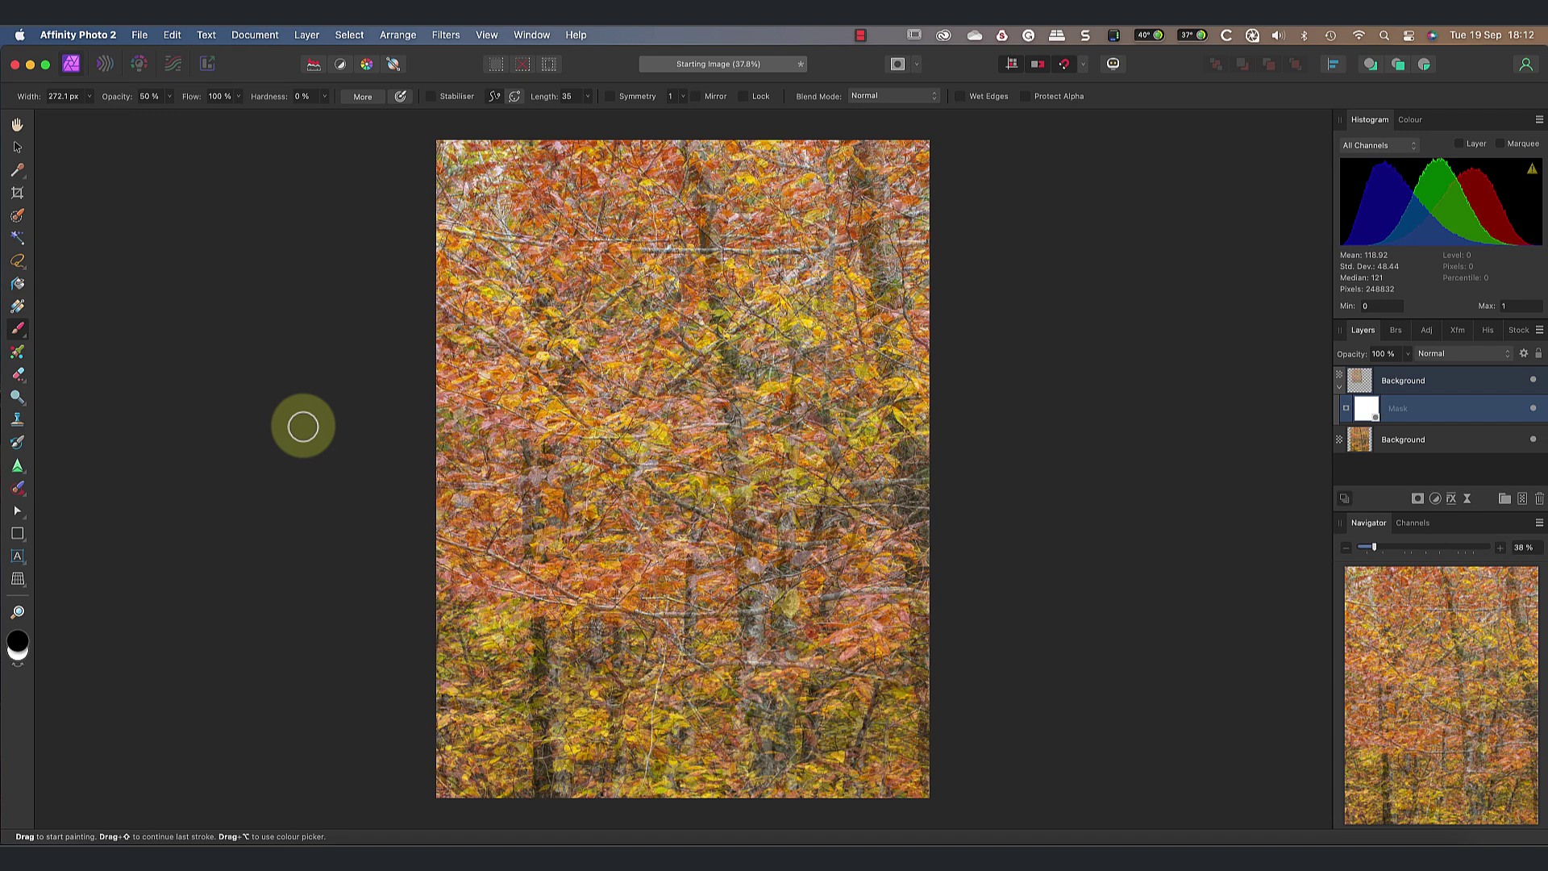
{"action": "left_click", "coordinate": [16, 651]}
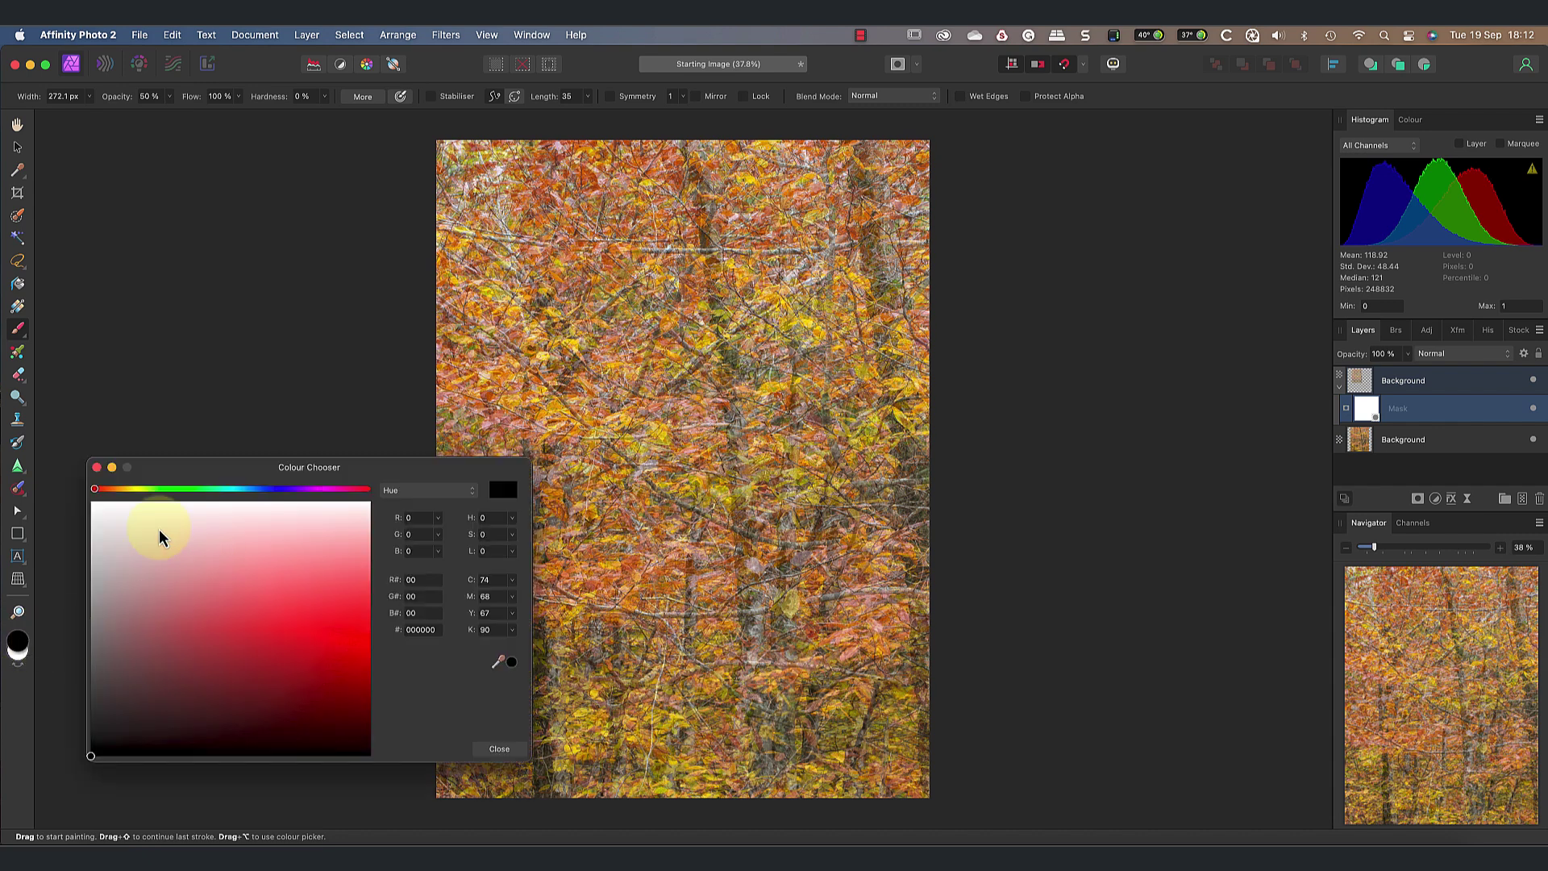
{"action": "left_click", "coordinate": [98, 467]}
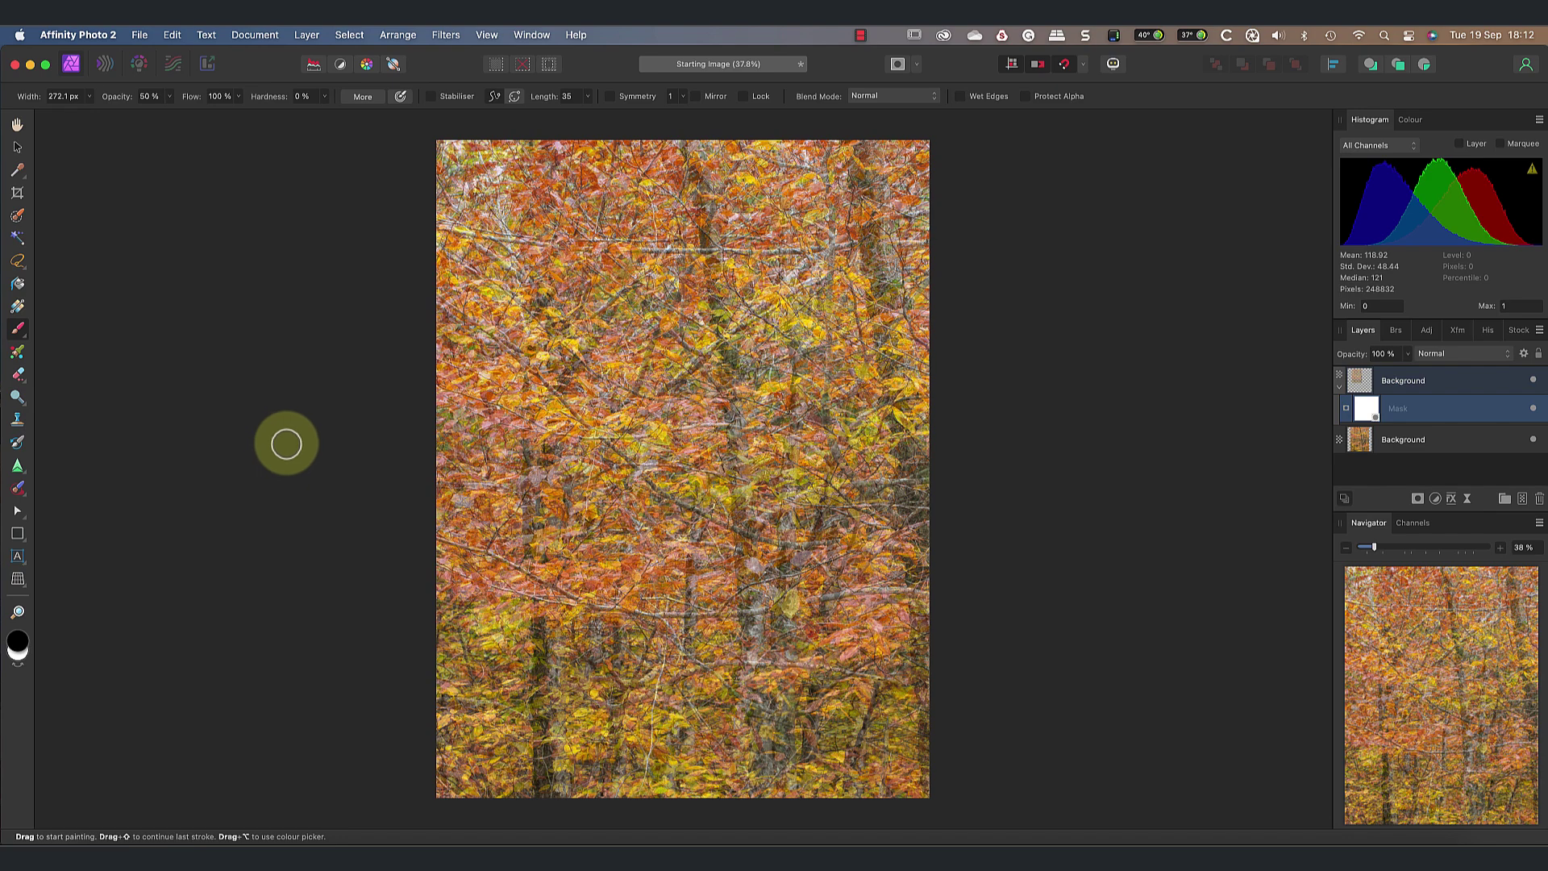
{"action": "left_click_drag", "start_coordinate": [760, 449], "coordinate": [785, 450]}
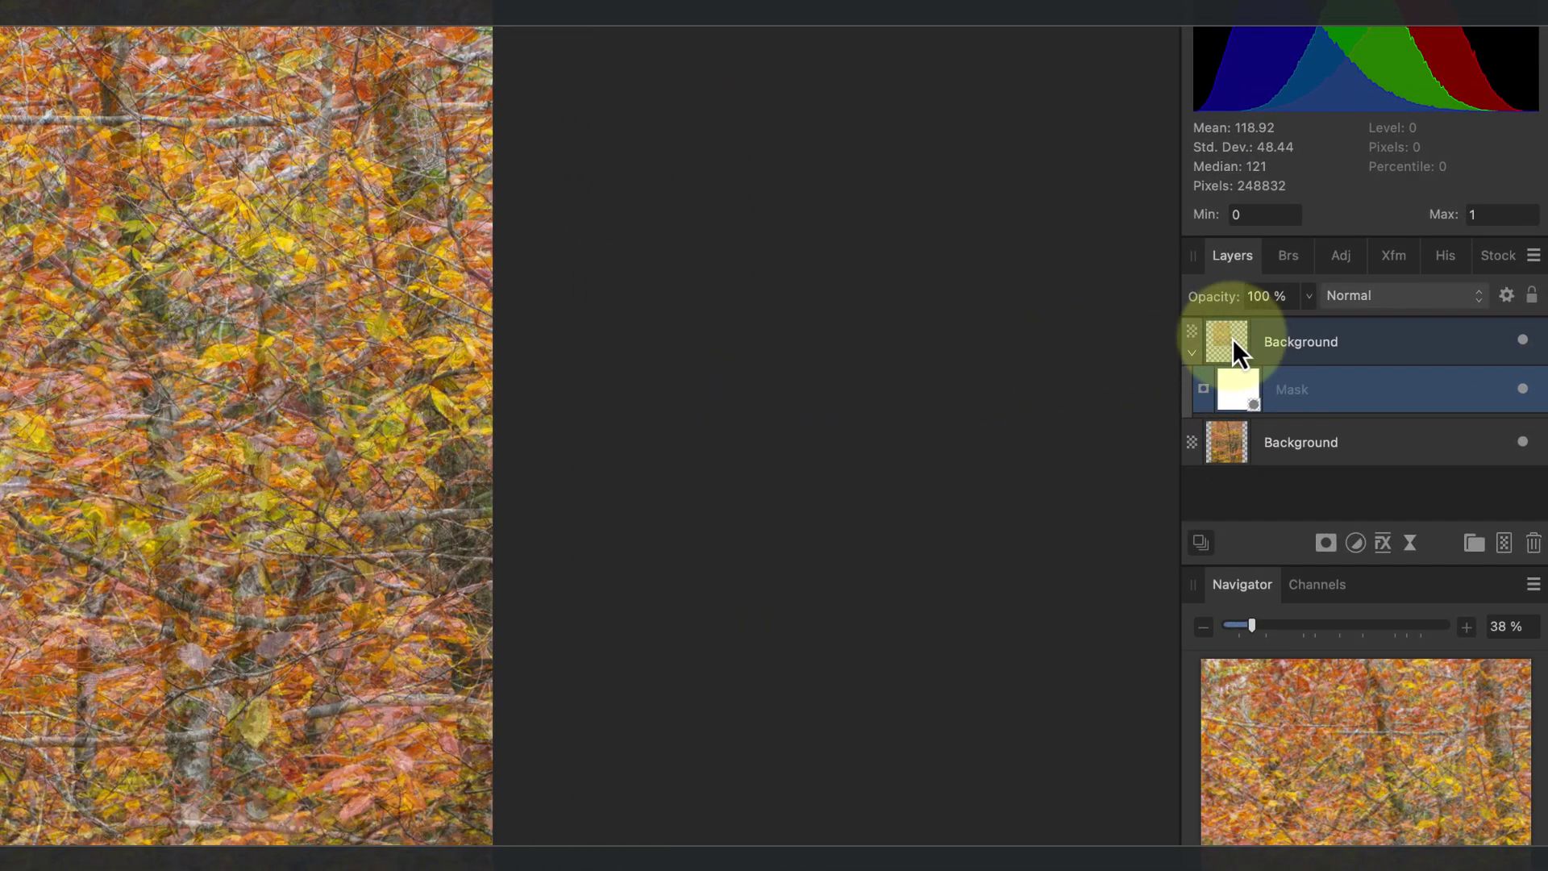
- Drop the top Background copy's opacity to 0% to reveal the original forest
{"action": "left_click", "coordinate": [1232, 339]}
{"action": "key", "text": "5"}
{"action": "left_click", "coordinate": [1308, 296]}
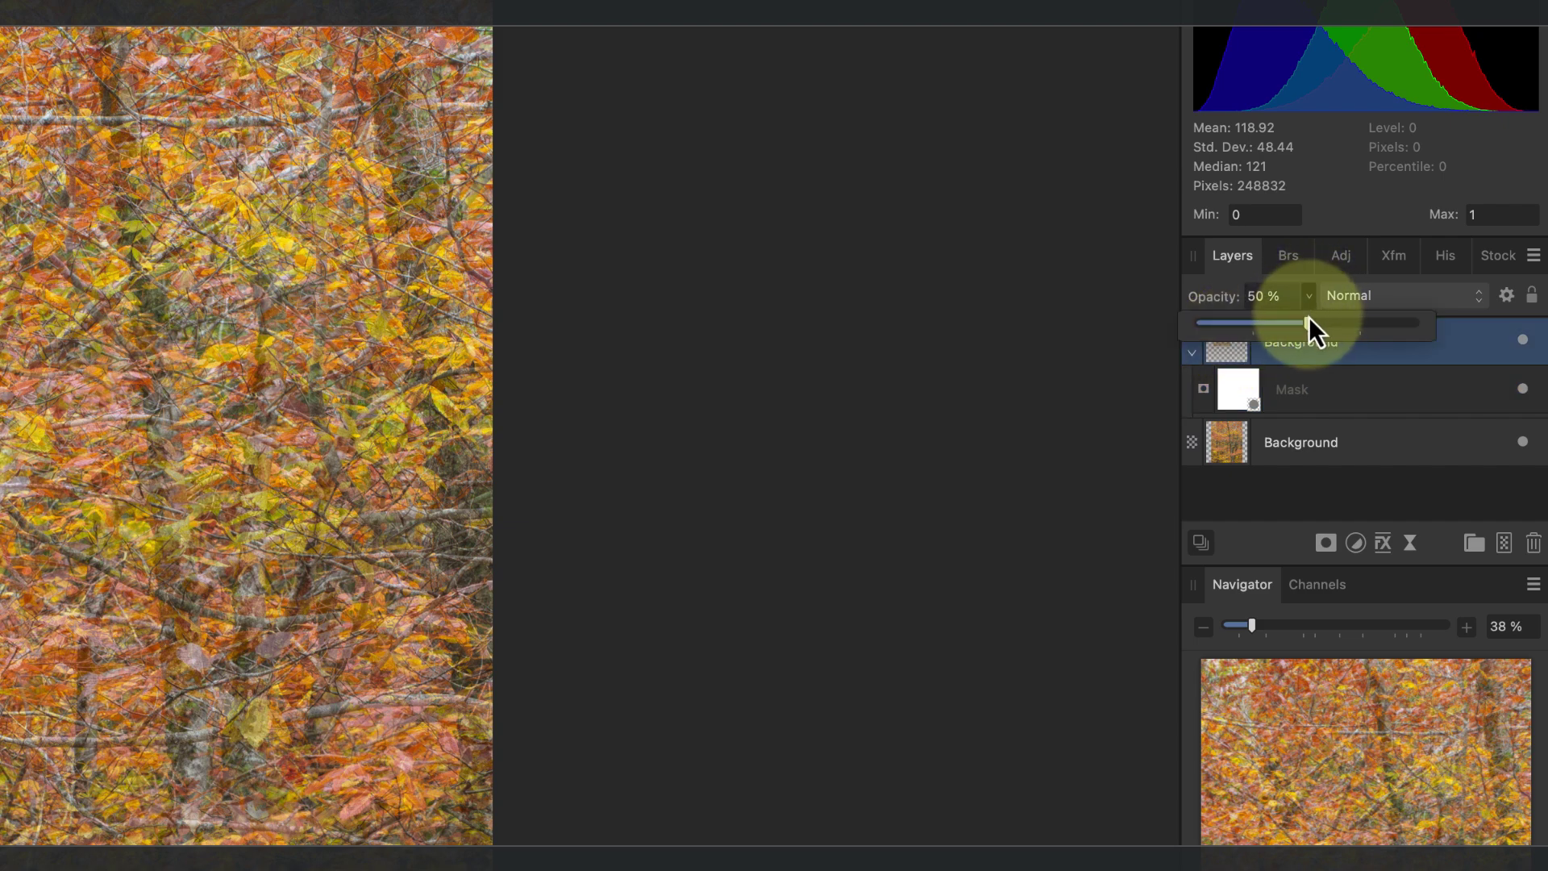
{"action": "left_click_drag", "start_coordinate": [1308, 322], "coordinate": [1162, 335]}
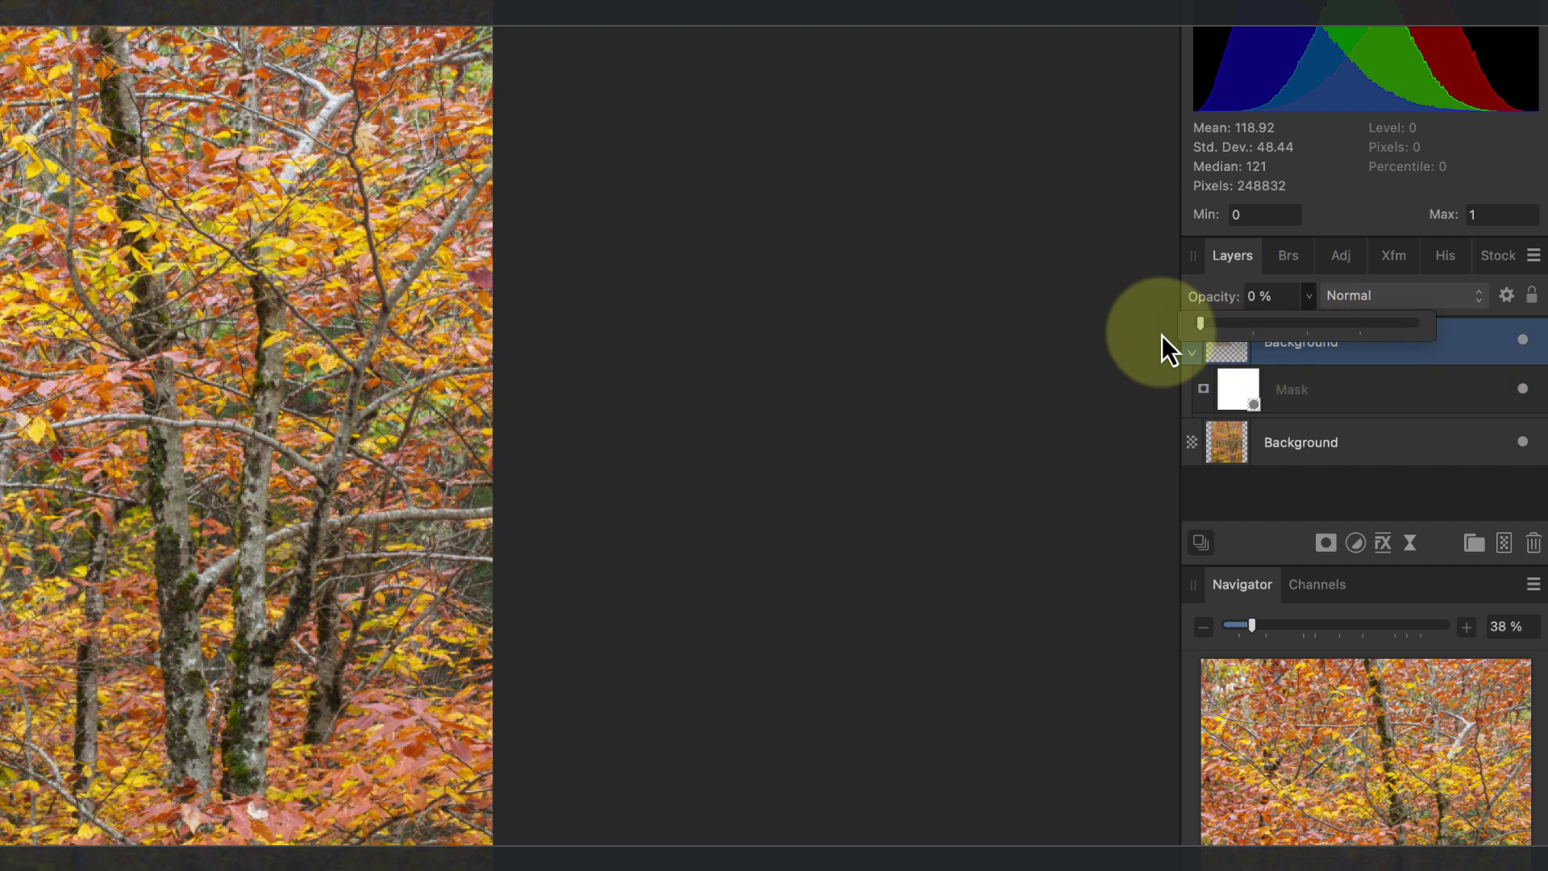
- Paint soft black mask strokes down the central and right tree trunks
{"action": "left_click", "coordinate": [1236, 388]}
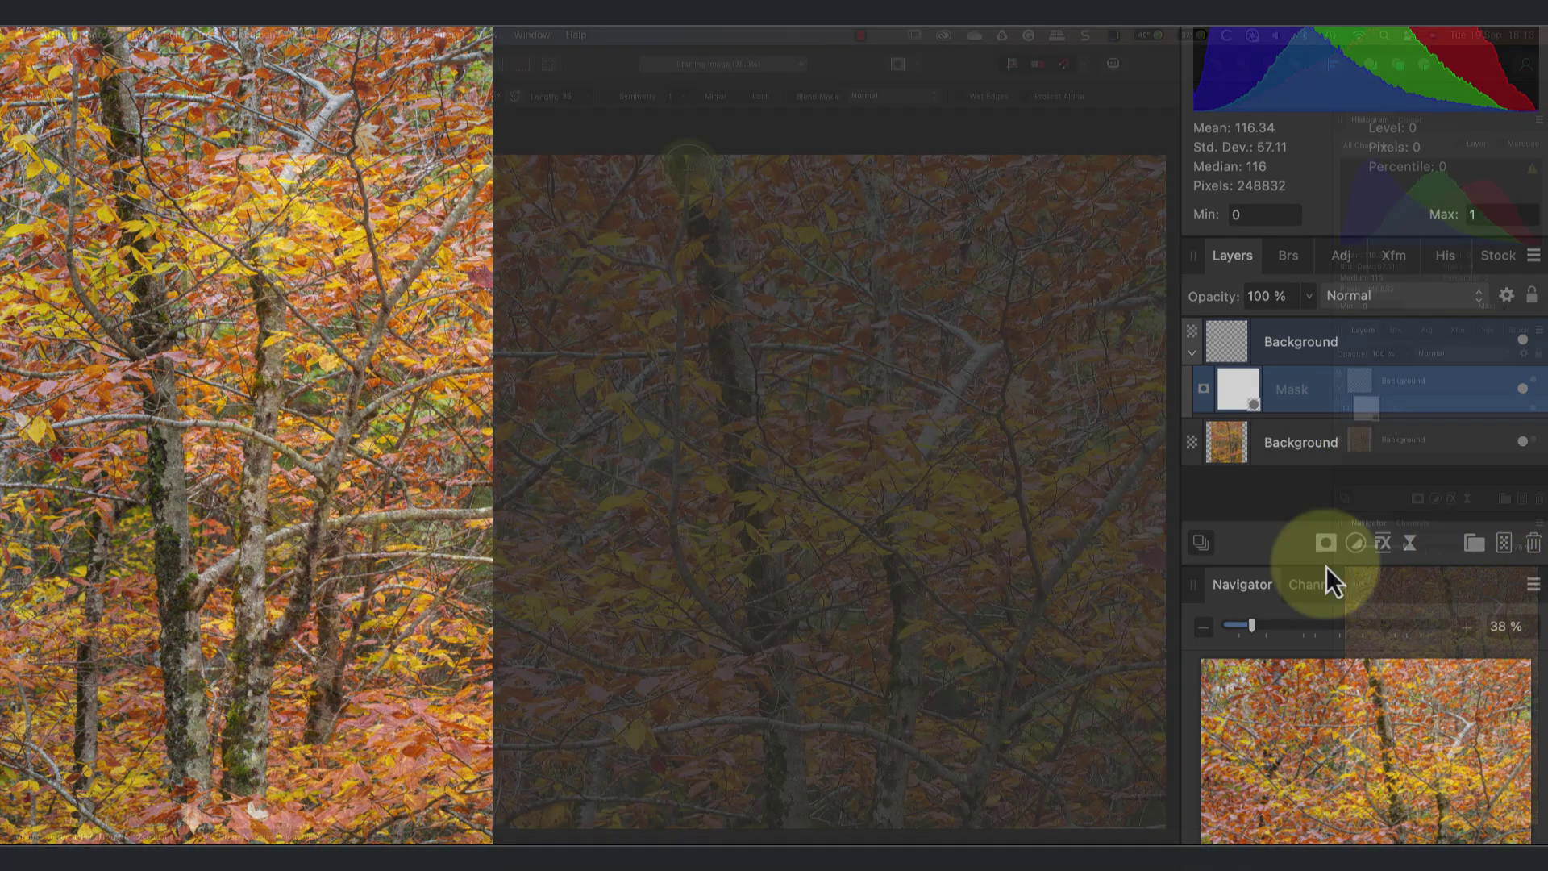
{"action": "left_click_drag", "start_coordinate": [723, 316], "coordinate": [782, 782]}
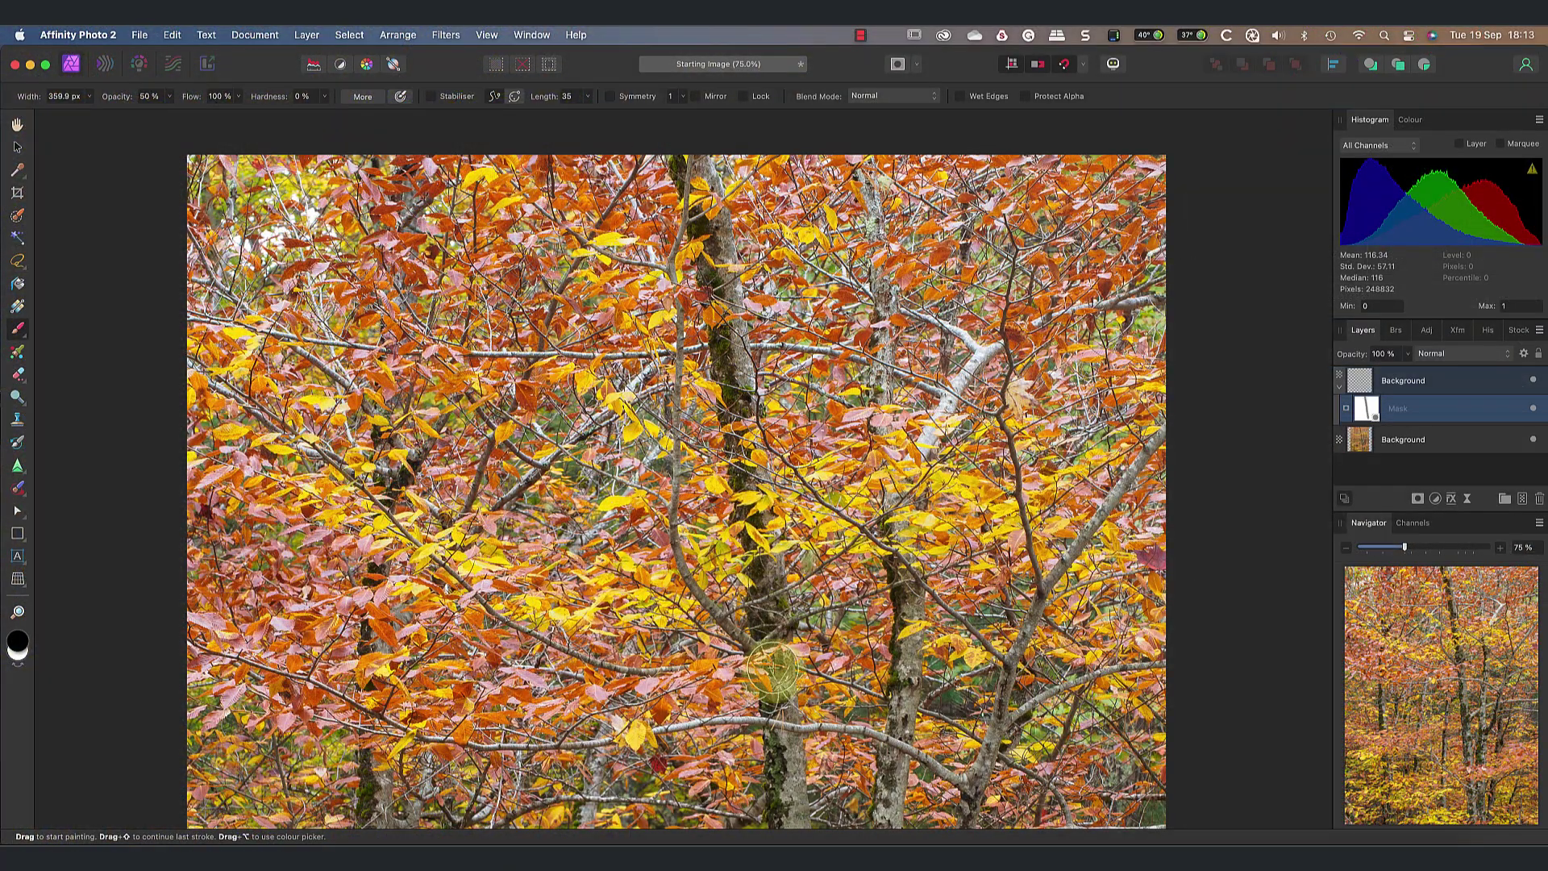
{"action": "left_click_drag", "start_coordinate": [905, 536], "coordinate": [890, 801]}
{"action": "scroll", "coordinate": [887, 802], "scroll_direction": "down", "scroll_amount": 10}
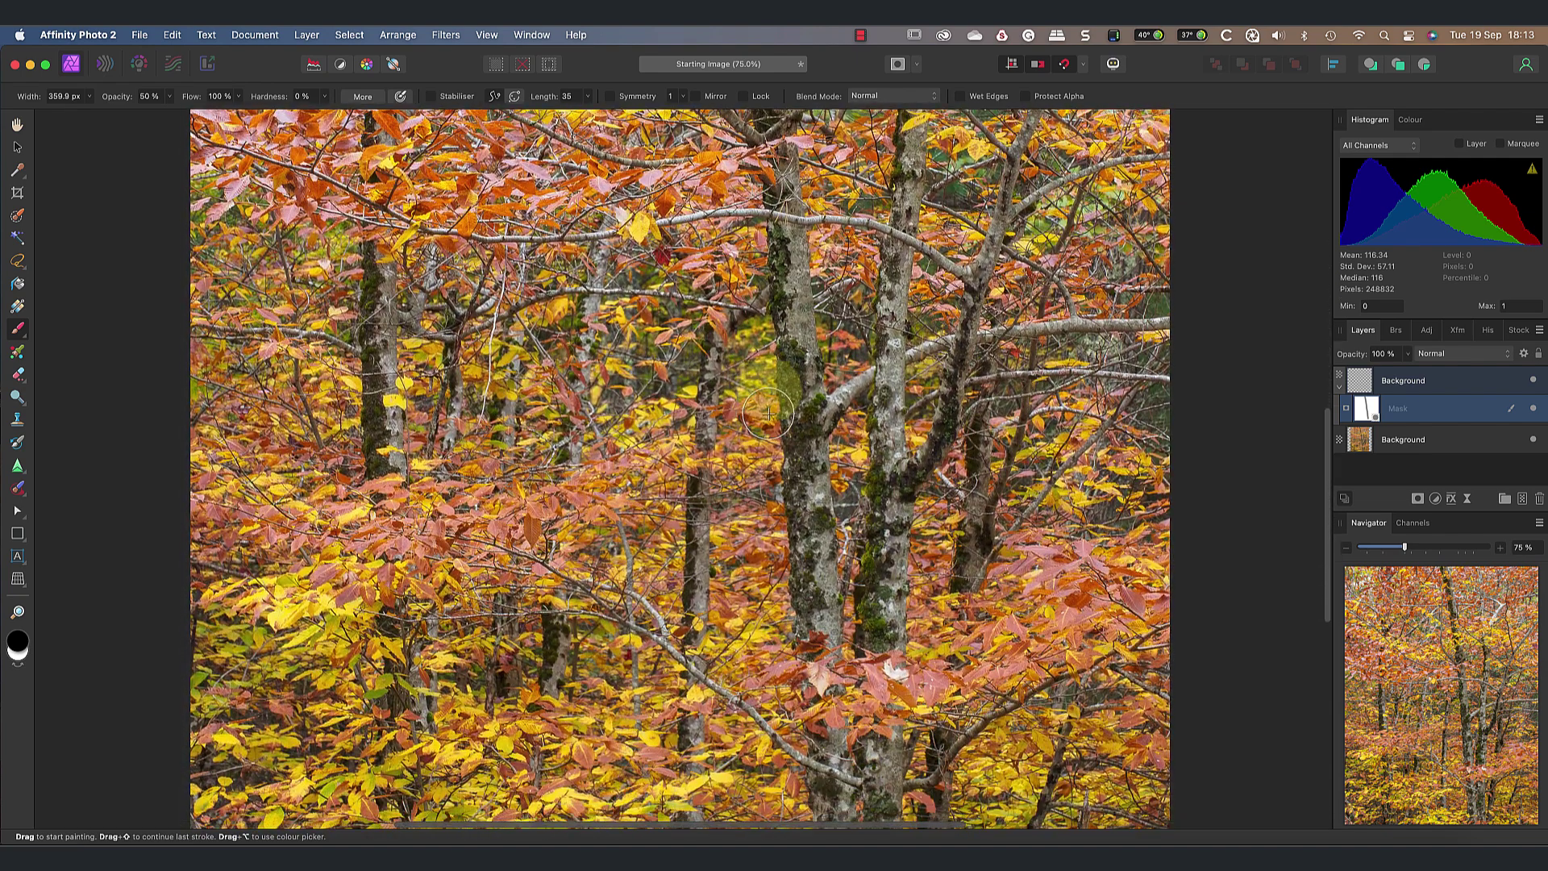
{"action": "mouse_move", "coordinate": [768, 414]}
{"action": "left_mouse_down"}
{"action": "mouse_move", "coordinate": [791, 231]}
{"action": "mouse_move", "coordinate": [805, 602]}
{"action": "mouse_move", "coordinate": [888, 507]}
{"action": "mouse_move", "coordinate": [904, 186]}
{"action": "mouse_move", "coordinate": [890, 409]}
{"action": "left_mouse_up"}
{"action": "scroll", "coordinate": [890, 408], "scroll_direction": "left", "scroll_amount": 3}
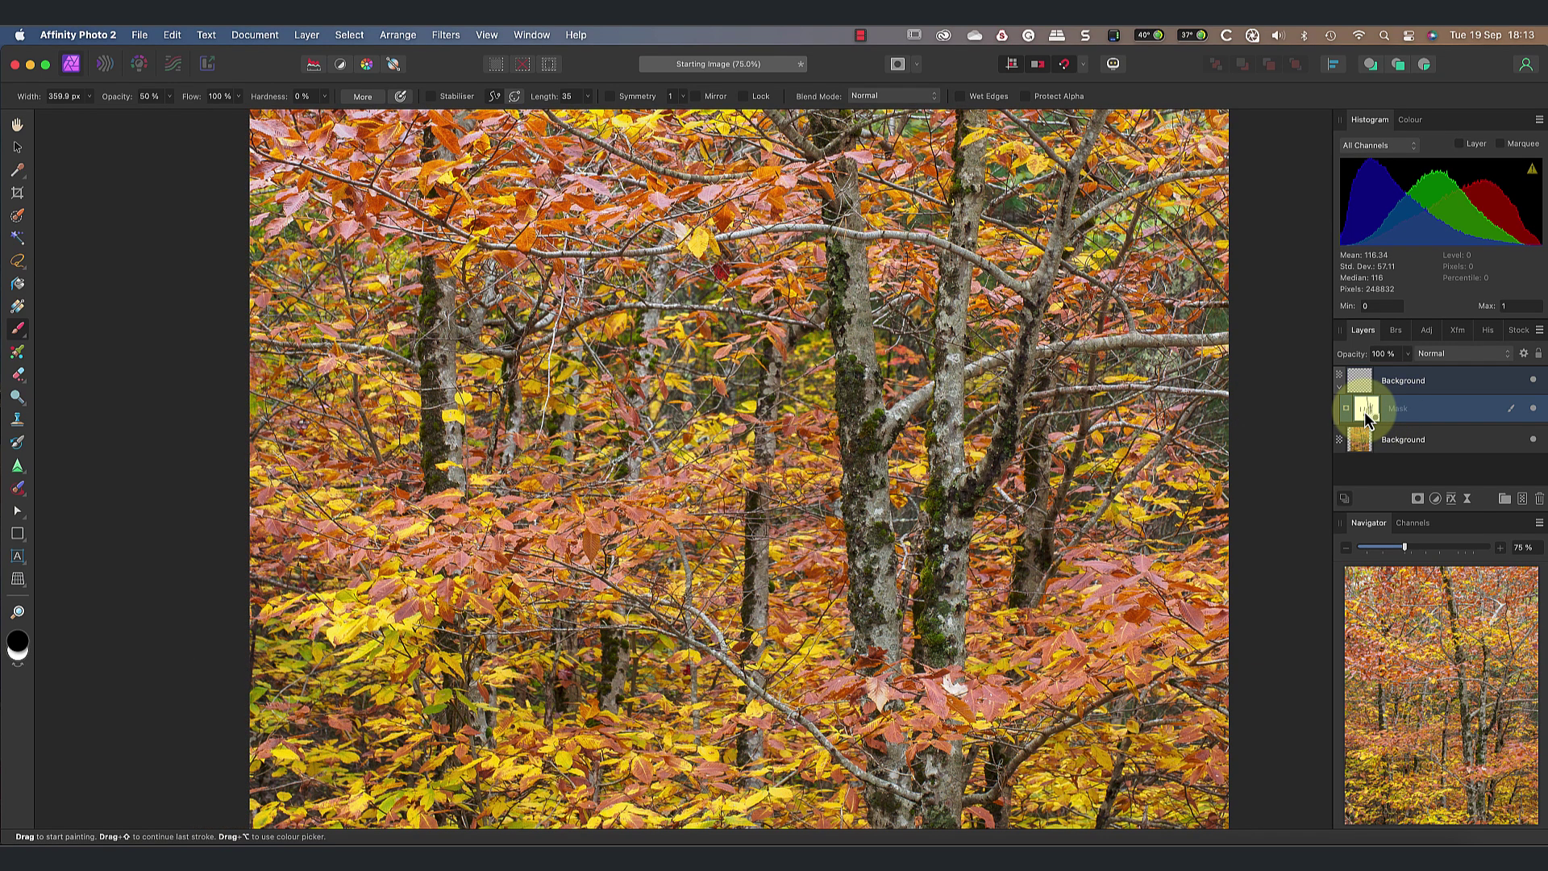
- View the mask on its own and darken the tall trunk strokes
{"action": "left_click", "coordinate": [1365, 417], "text": "alt"}
{"action": "scroll", "coordinate": [984, 435], "scroll_direction": "up", "scroll_amount": 3}
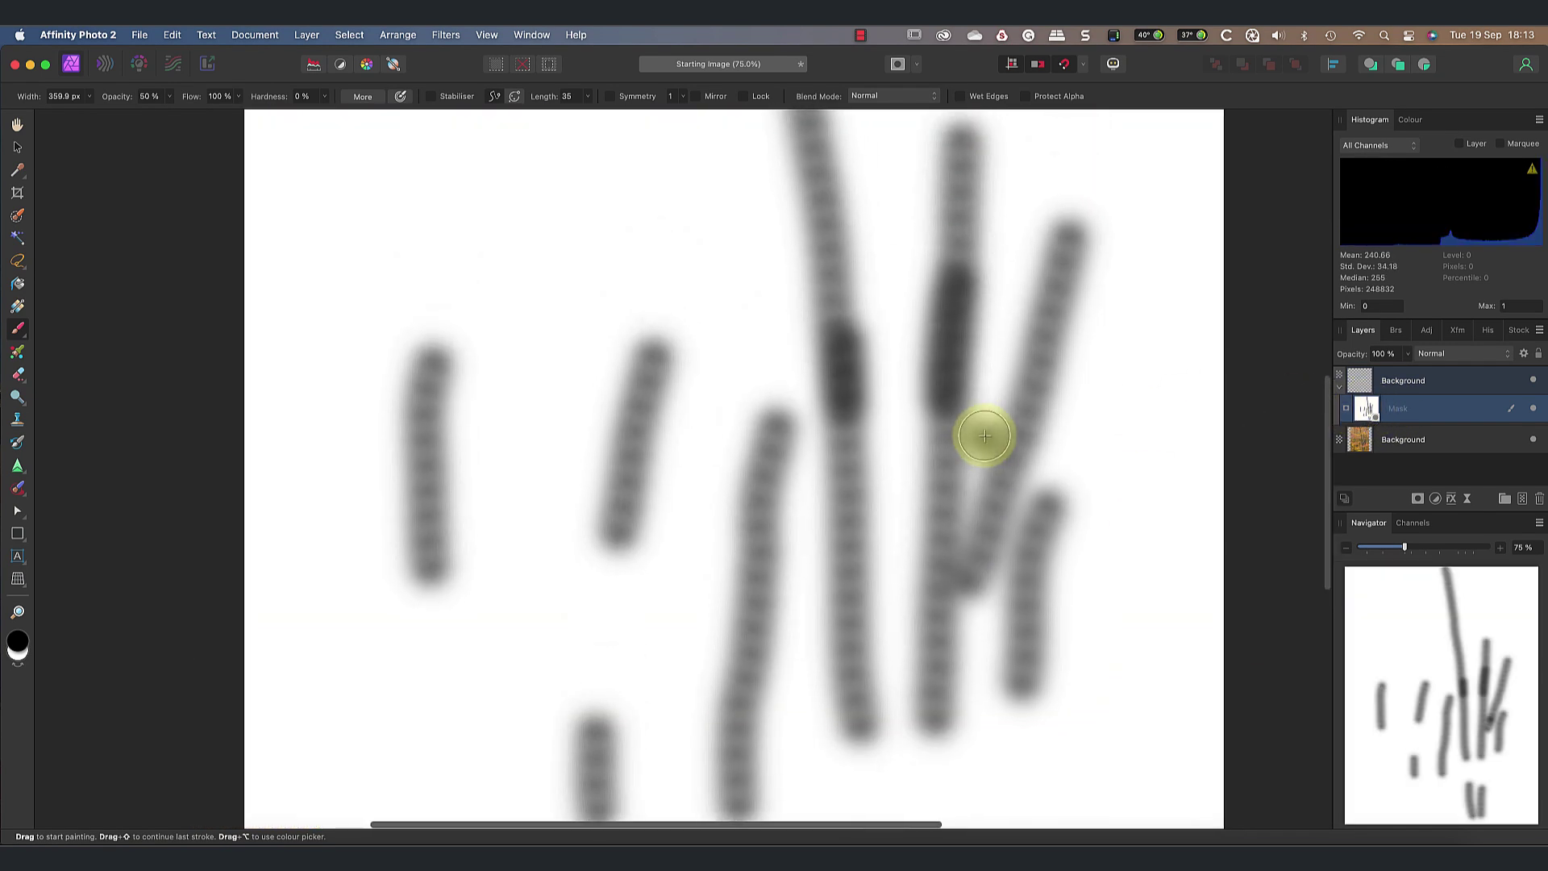
{"action": "scroll", "coordinate": [984, 435], "scroll_direction": "up", "scroll_amount": 10}
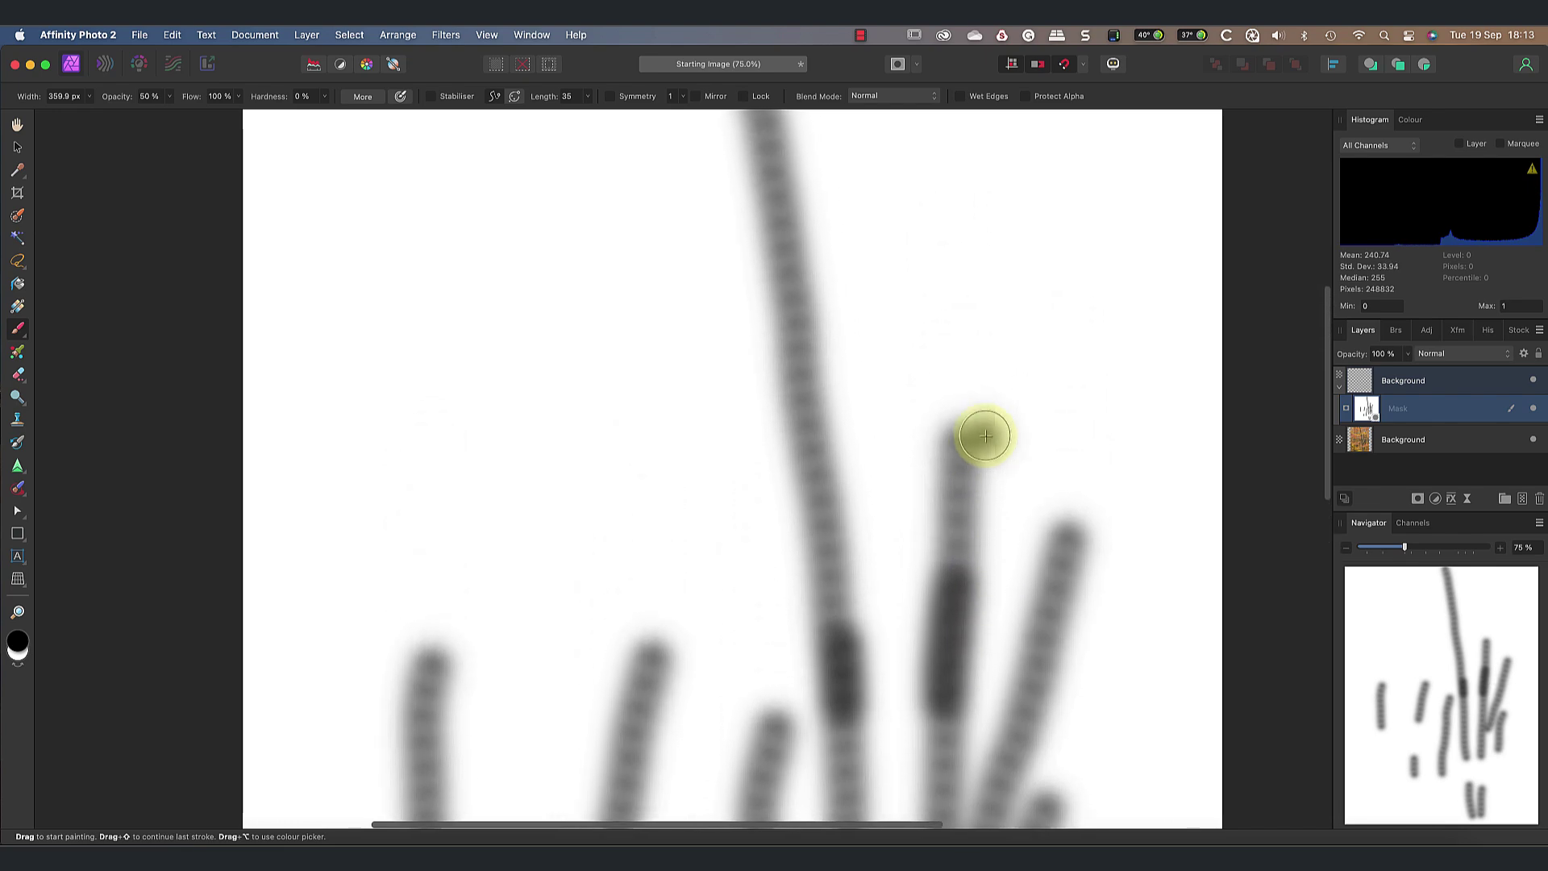
{"action": "scroll", "coordinate": [985, 436], "scroll_direction": "up", "scroll_amount": 5}
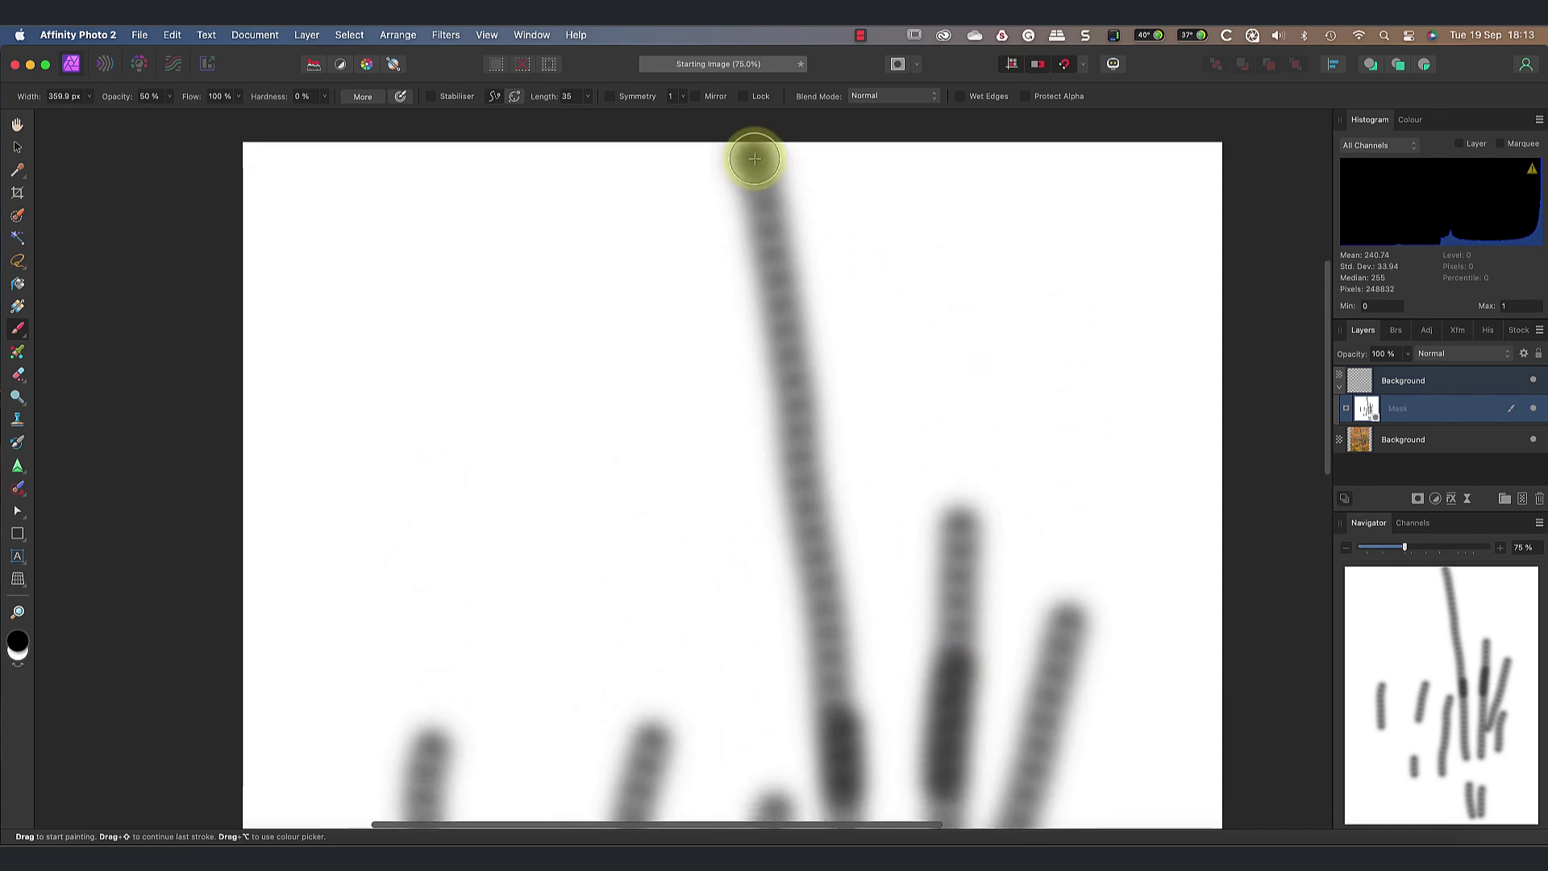
{"action": "mouse_move", "coordinate": [755, 159]}
{"action": "left_mouse_down"}
{"action": "mouse_move", "coordinate": [766, 311]}
{"action": "mouse_move", "coordinate": [824, 579]}
{"action": "left_mouse_up"}
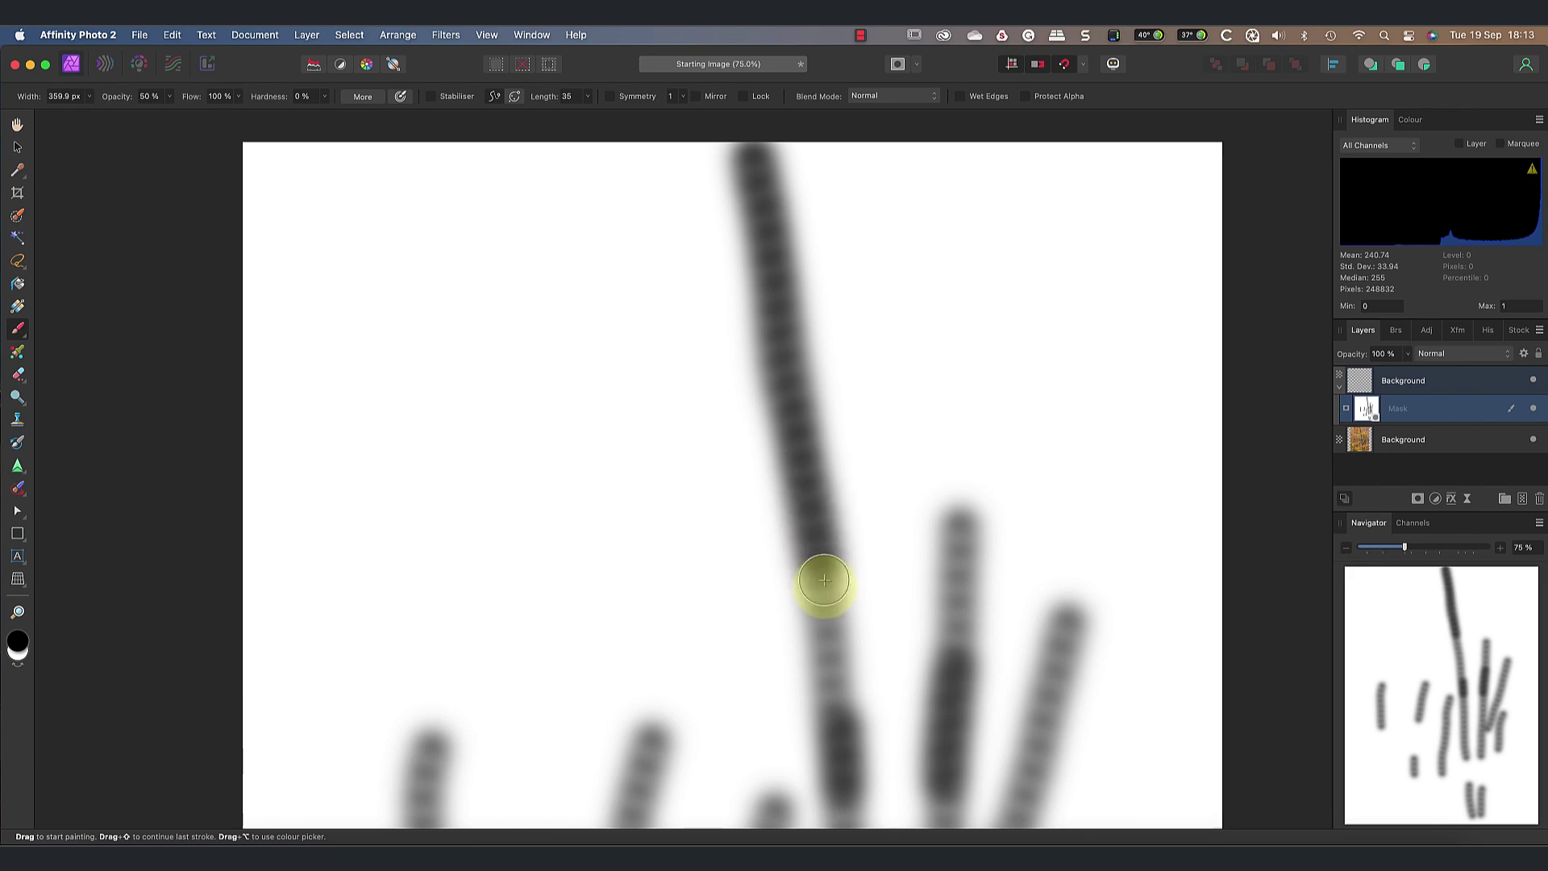
{"action": "left_click_drag", "start_coordinate": [823, 580], "coordinate": [830, 706]}
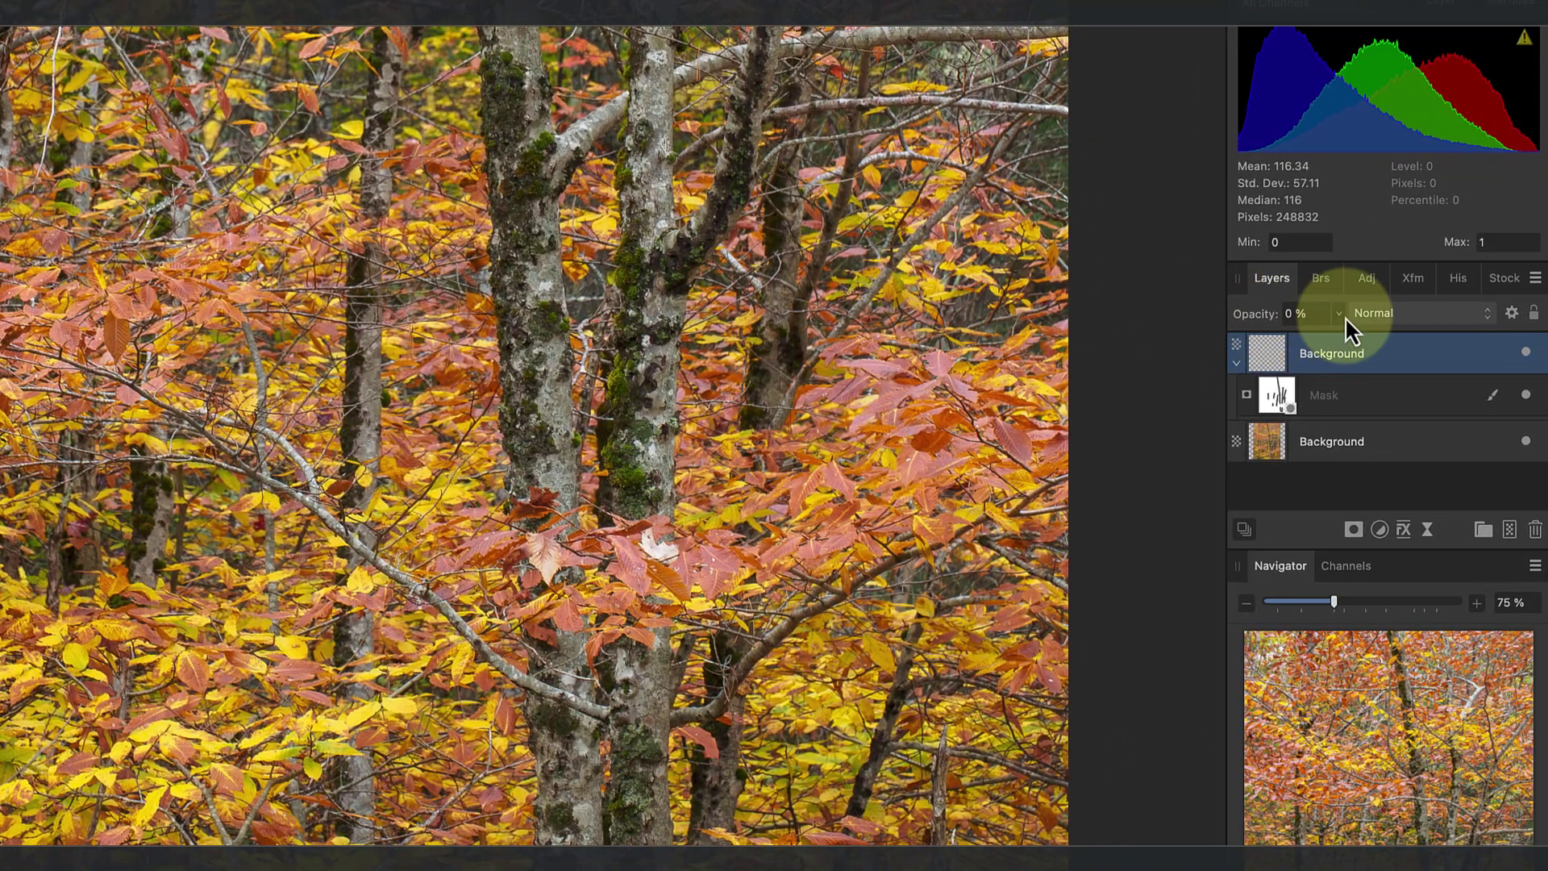
- Raise the top copy back to 50% opacity and paint the mask across another trunk
{"action": "left_click", "coordinate": [1338, 314]}
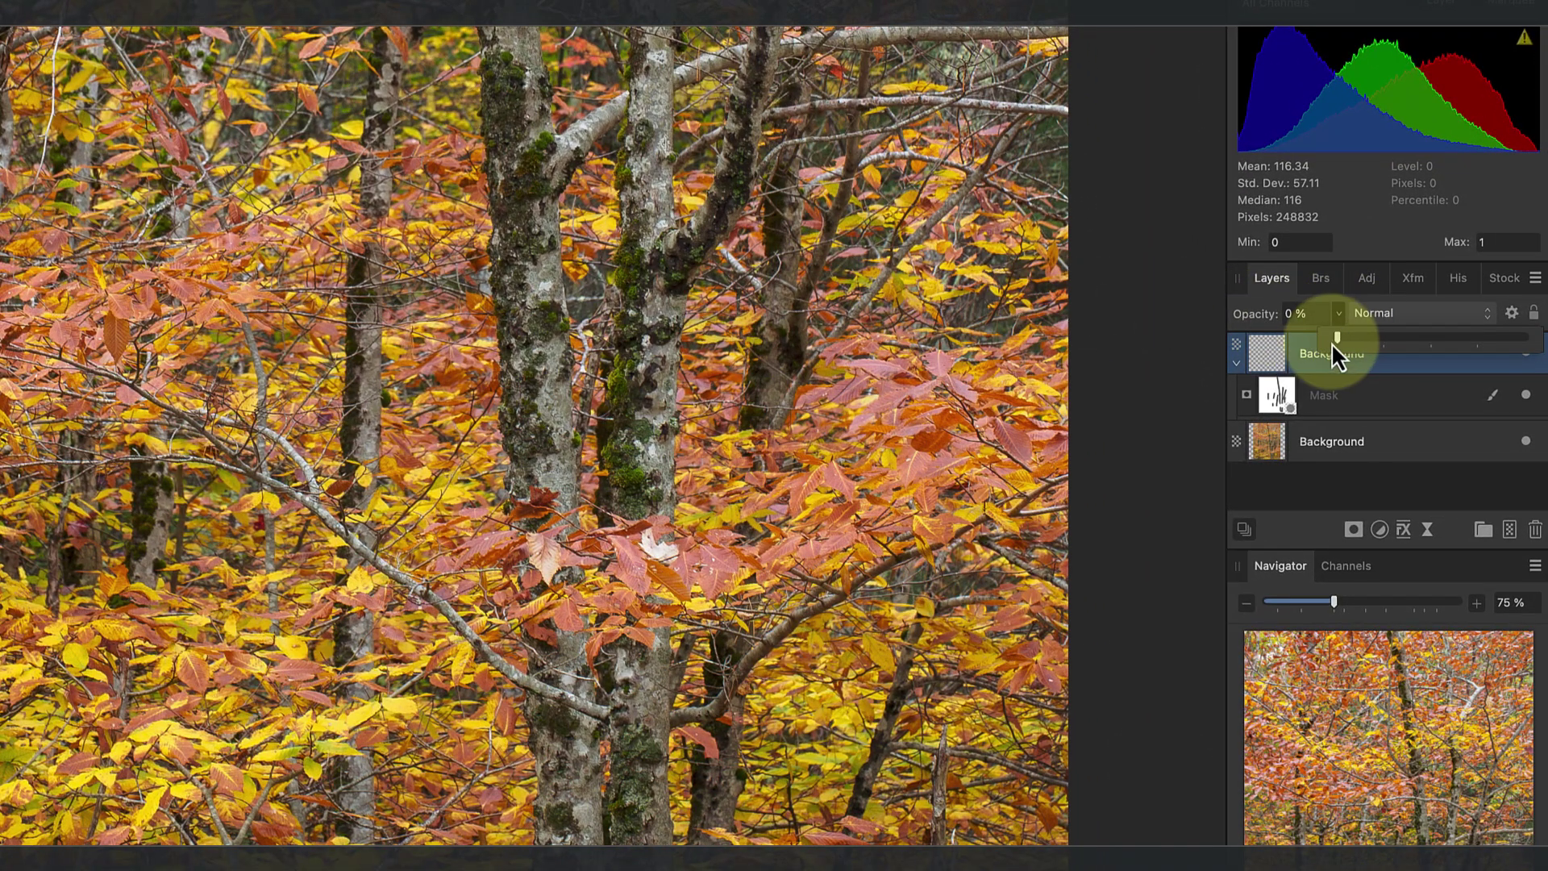
{"action": "left_click_drag", "start_coordinate": [1332, 338], "coordinate": [1431, 336]}
{"action": "scroll", "coordinate": [861, 314], "scroll_direction": "up", "scroll_amount": 5}
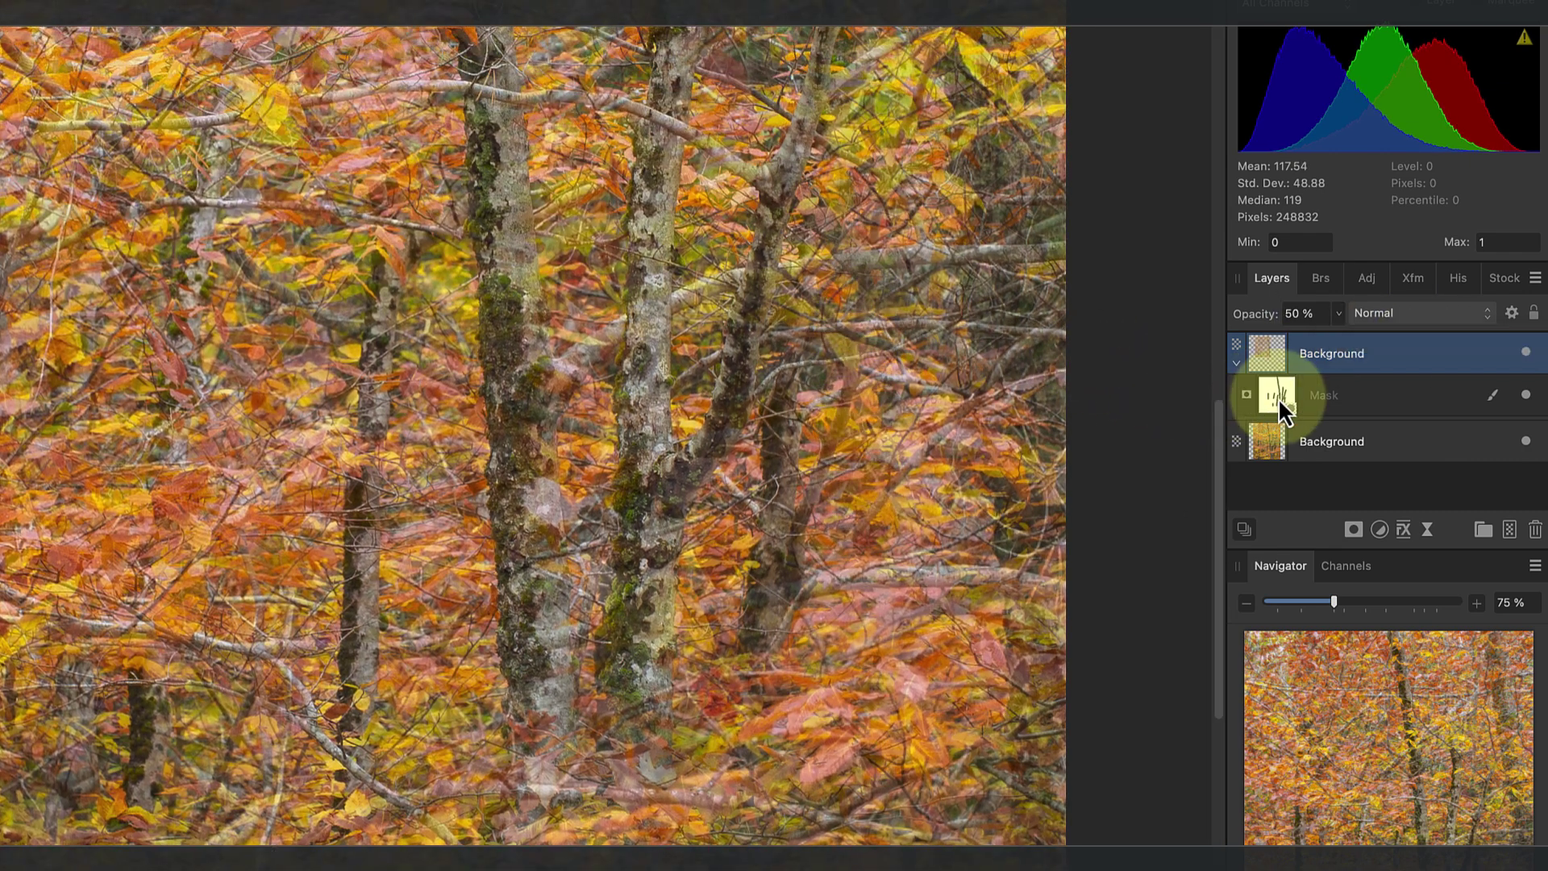
{"action": "left_click", "coordinate": [1279, 398]}
{"action": "mouse_move", "coordinate": [657, 594]}
{"action": "left_mouse_down"}
{"action": "mouse_move", "coordinate": [540, 742]}
{"action": "mouse_move", "coordinate": [519, 628]}
{"action": "mouse_move", "coordinate": [519, 433]}
{"action": "left_mouse_up"}
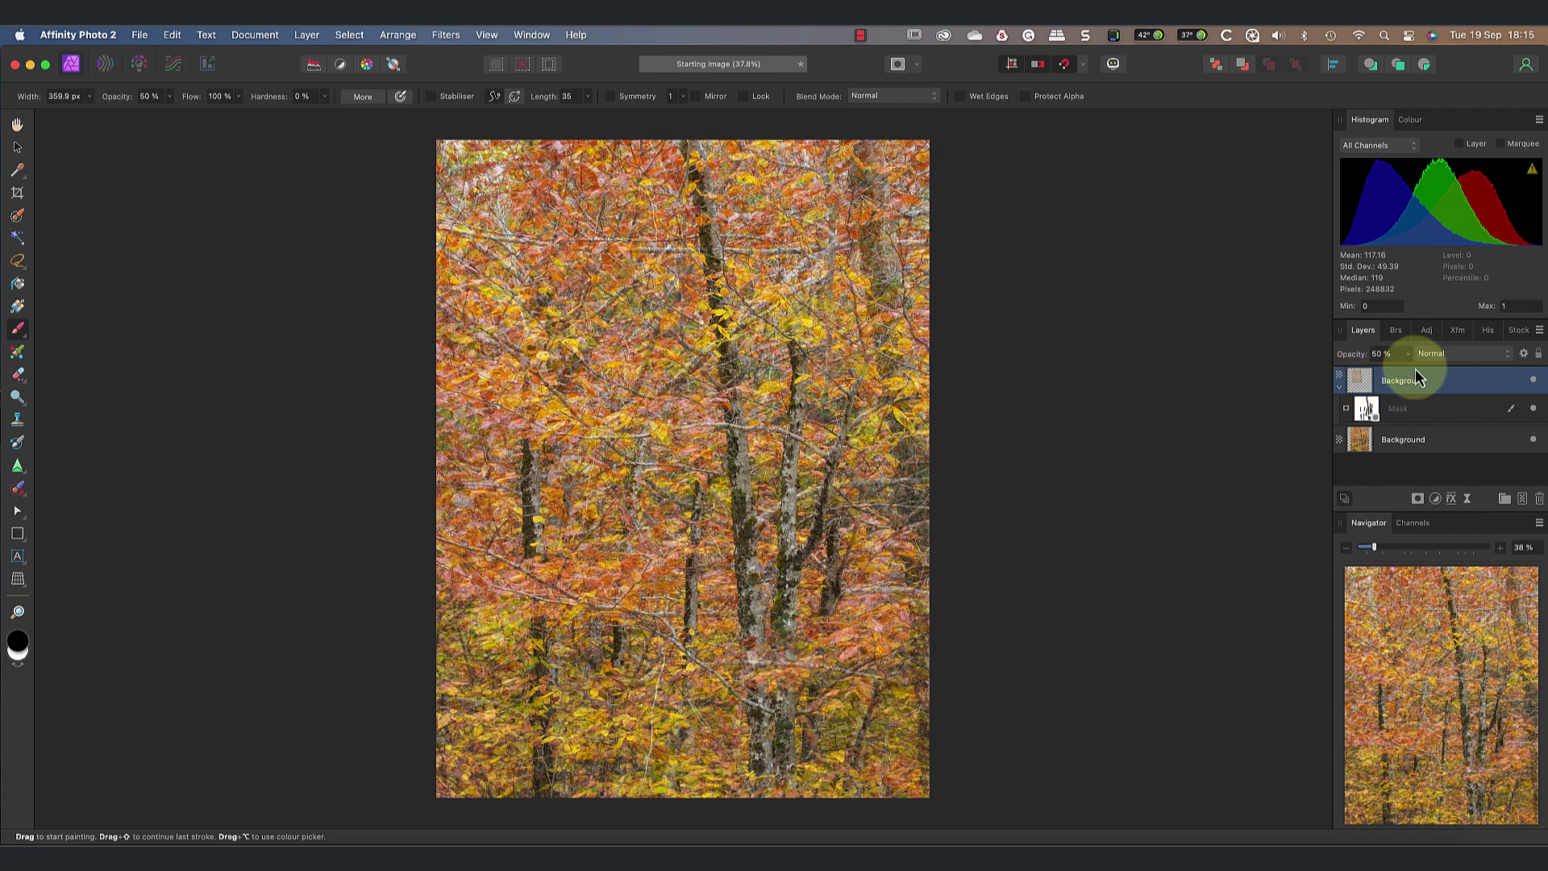
- Duplicate the top Background layer and delete the mask from the new copy
{"action": "right_click", "coordinate": [1466, 376]}
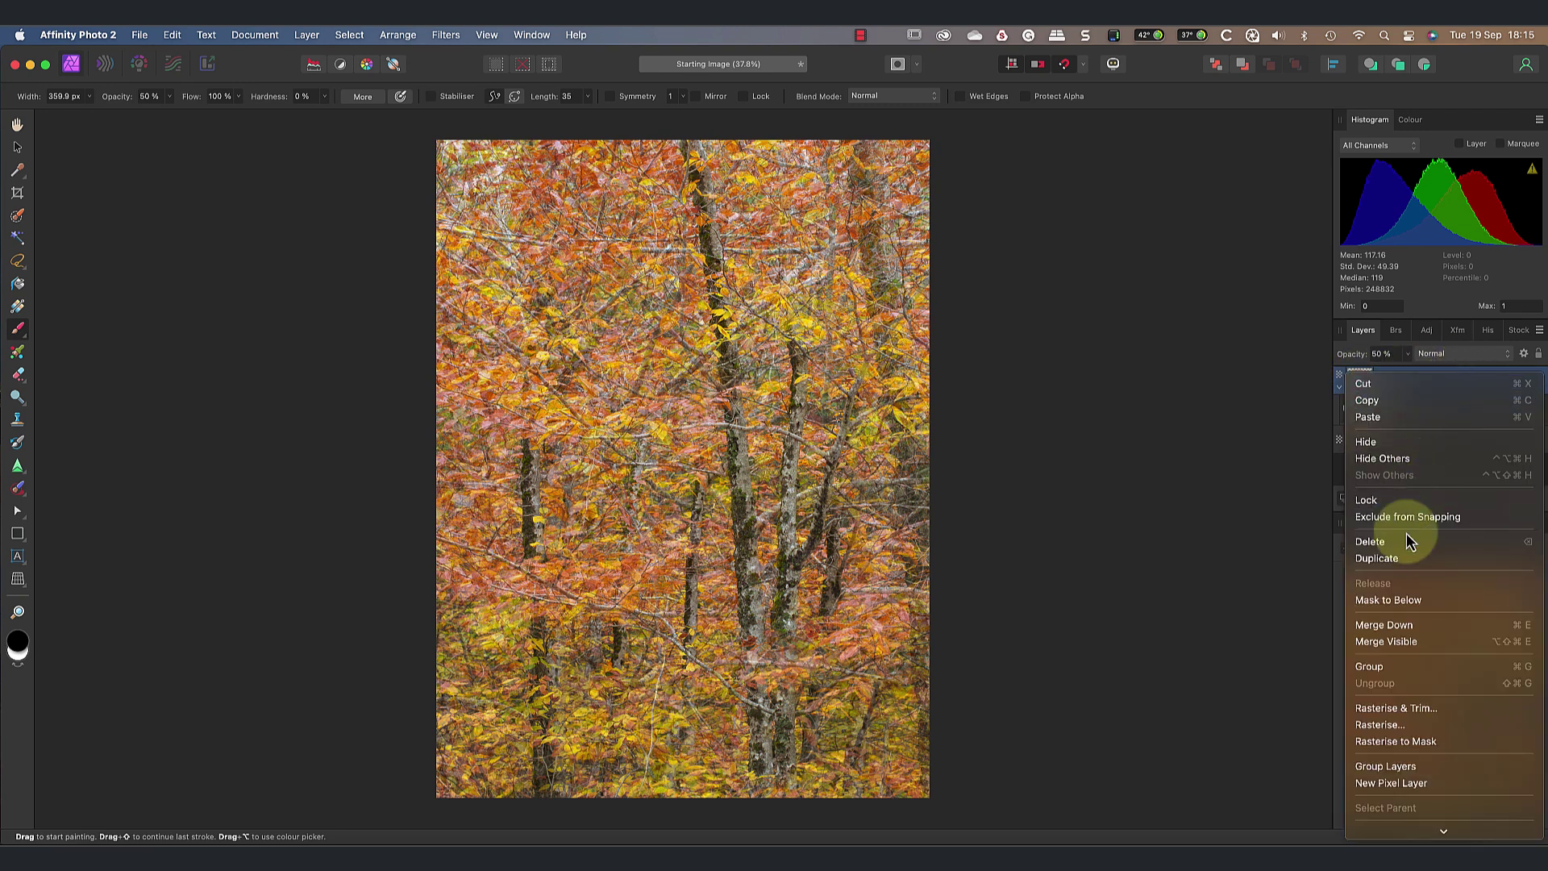
{"action": "left_click", "coordinate": [1397, 556]}
{"action": "left_click", "coordinate": [1340, 394]}
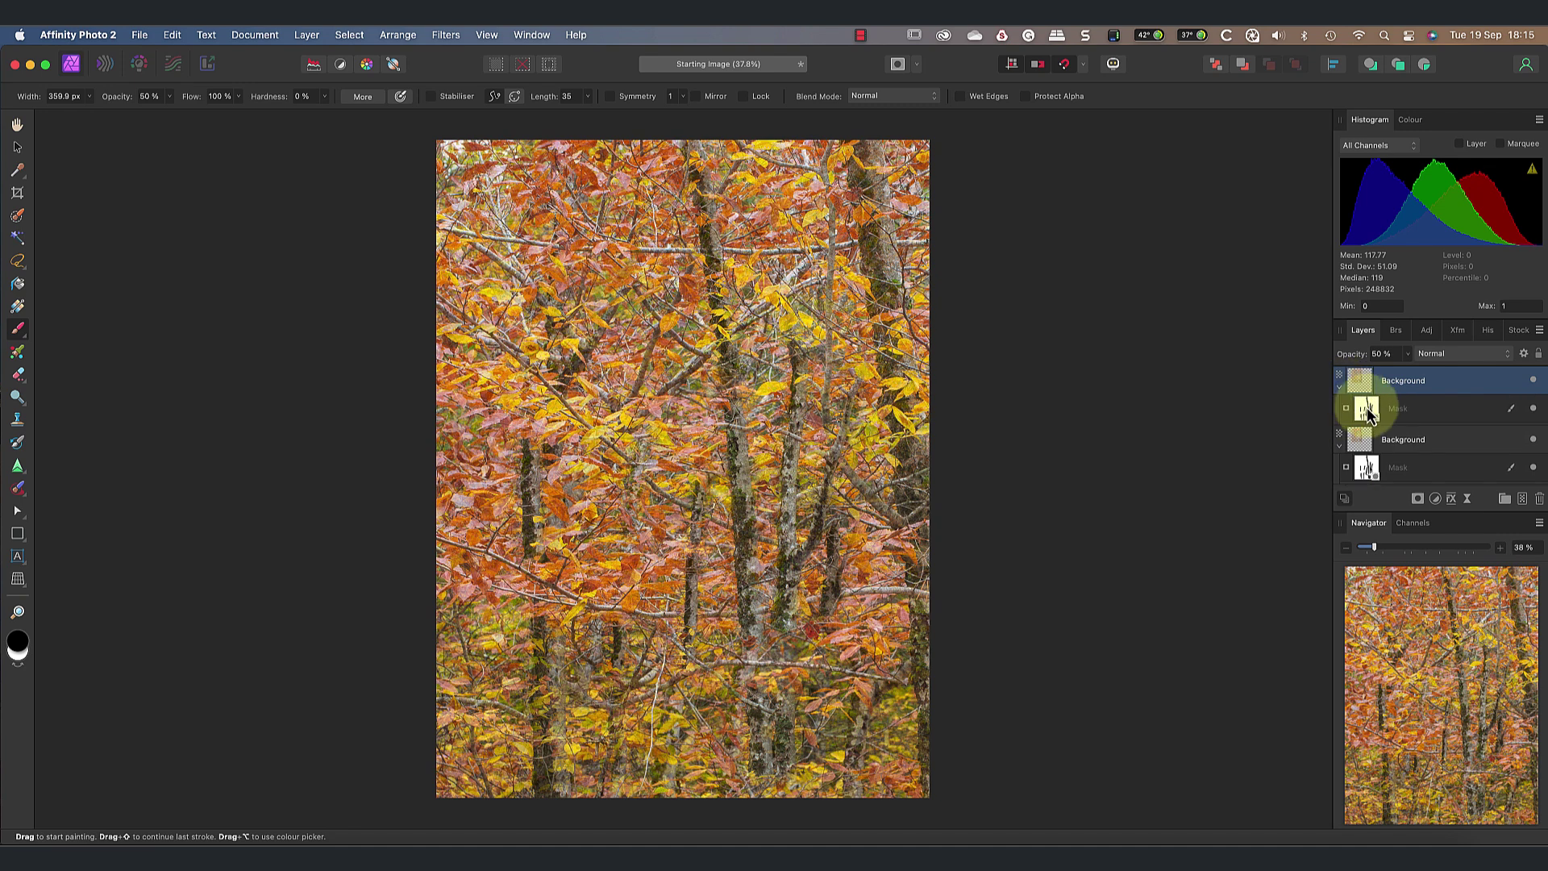
{"action": "left_click", "coordinate": [1368, 411]}
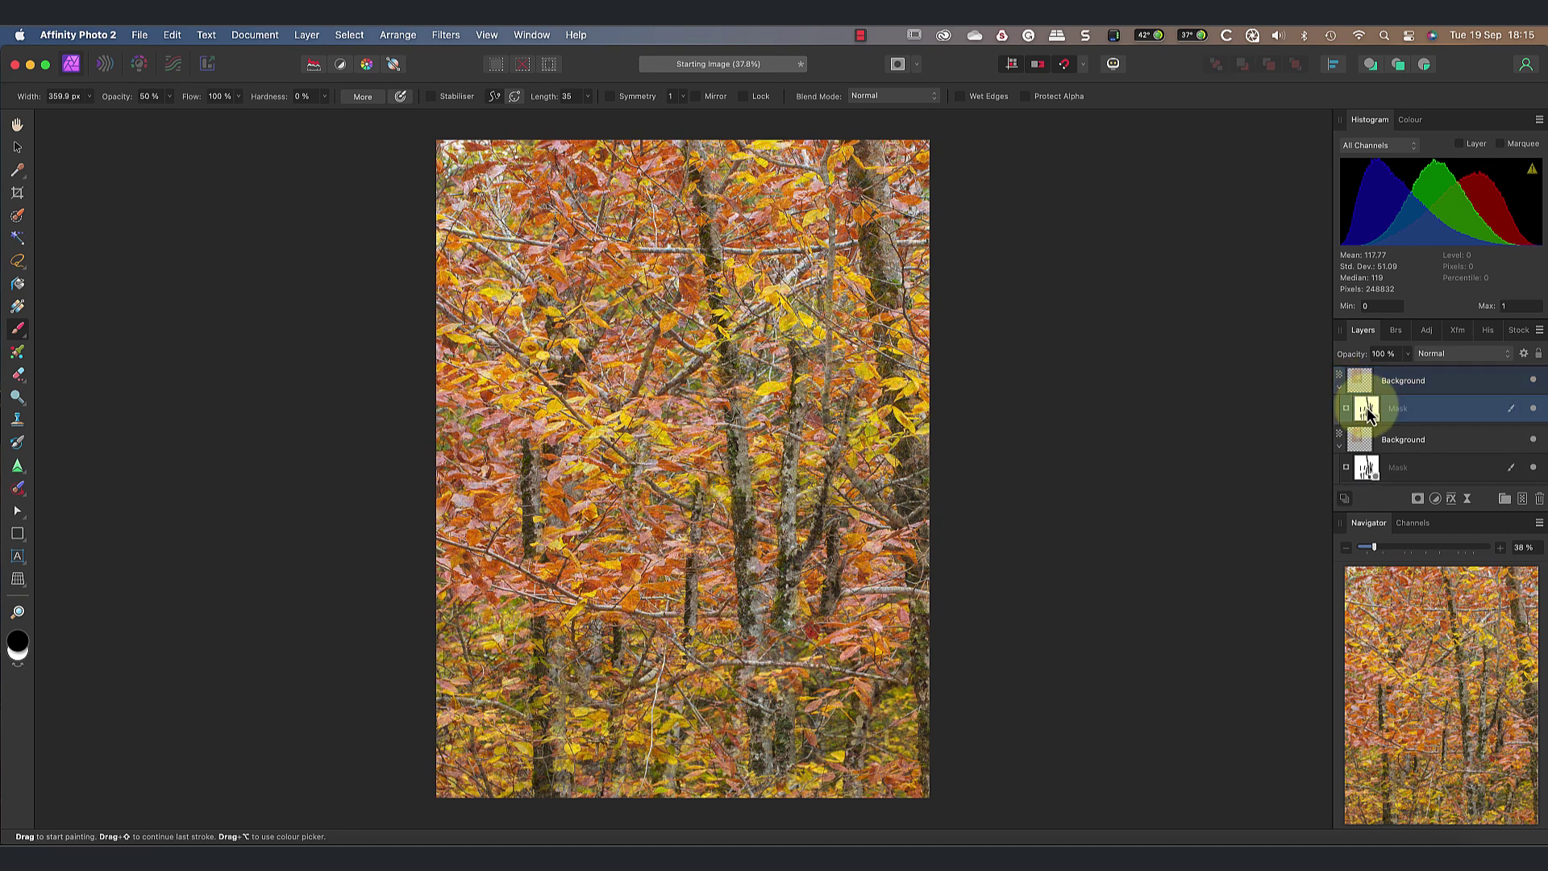
{"action": "left_click", "coordinate": [1539, 499]}
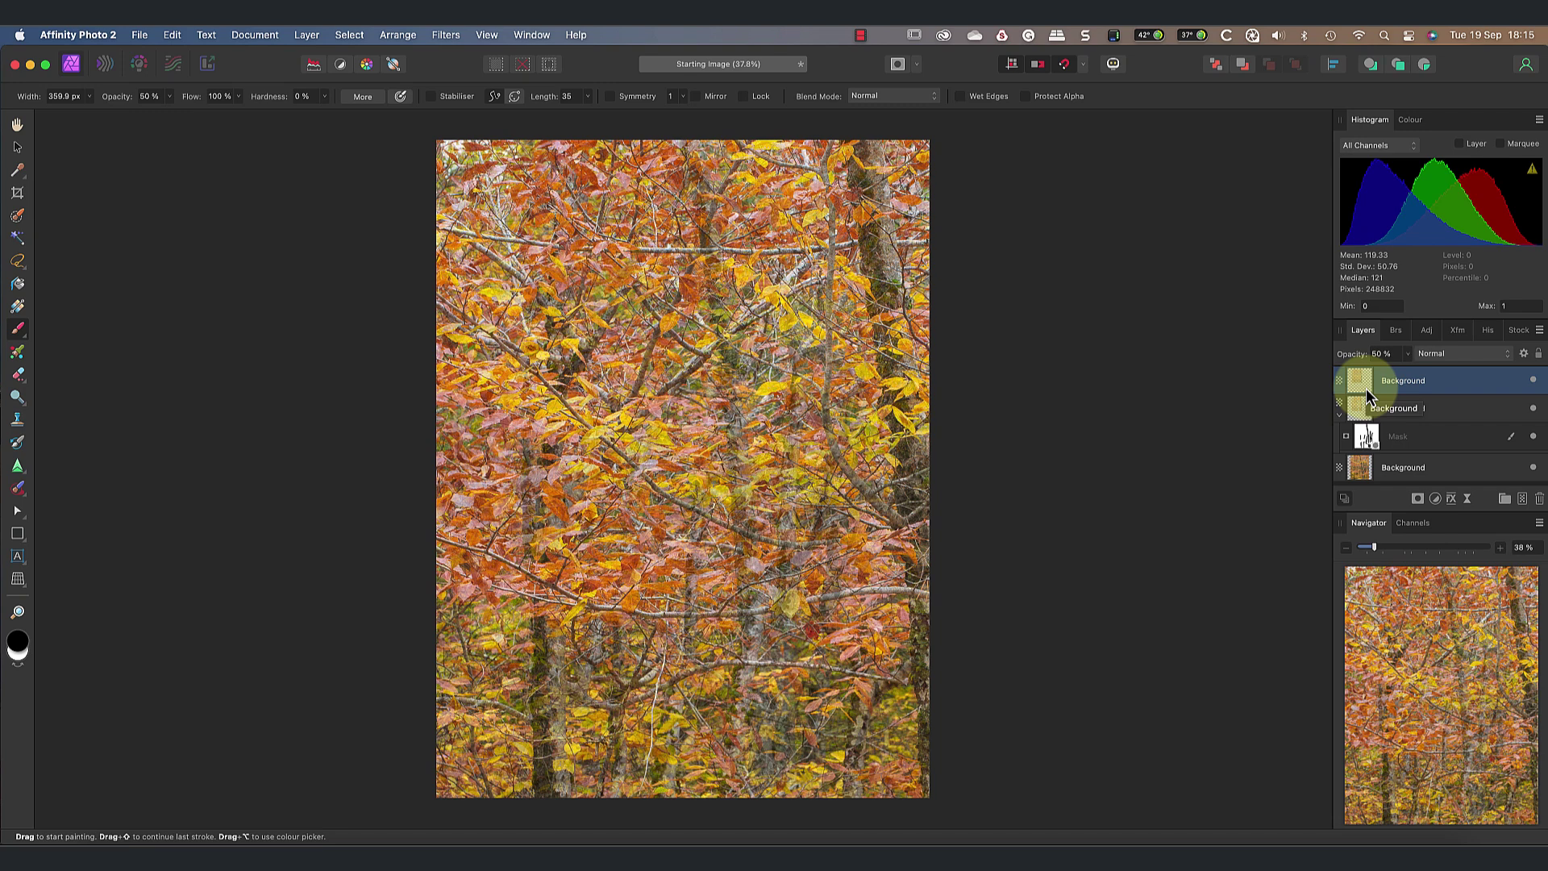
- Set the top copy's blend mode to Overlay and nudge it slightly up and left
{"action": "left_click_drag", "start_coordinate": [1366, 388], "coordinate": [1405, 365]}
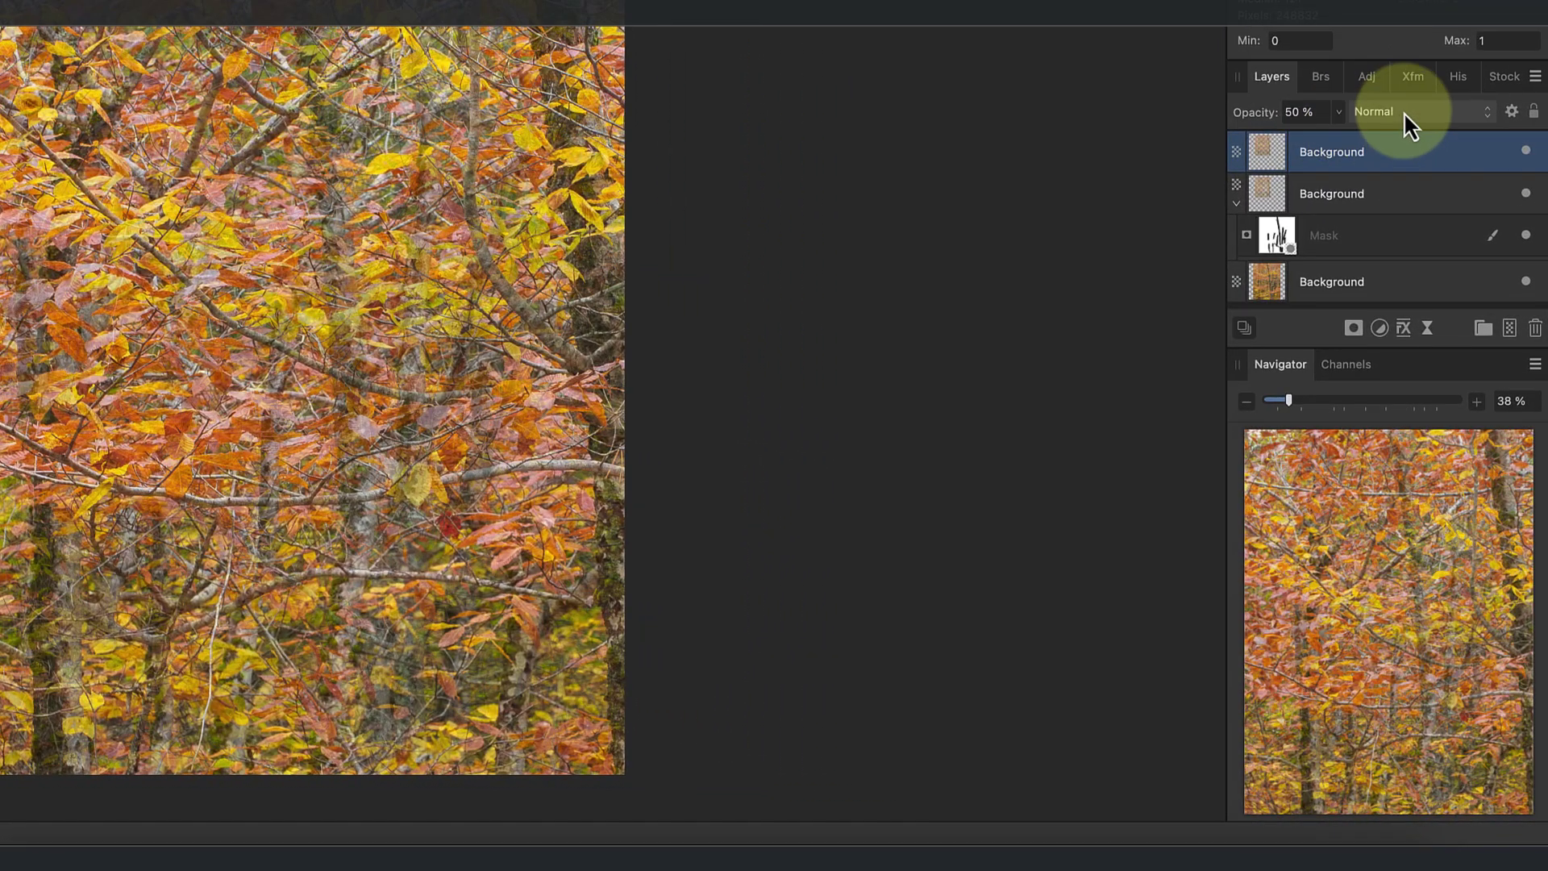
{"action": "left_click", "coordinate": [1451, 353]}
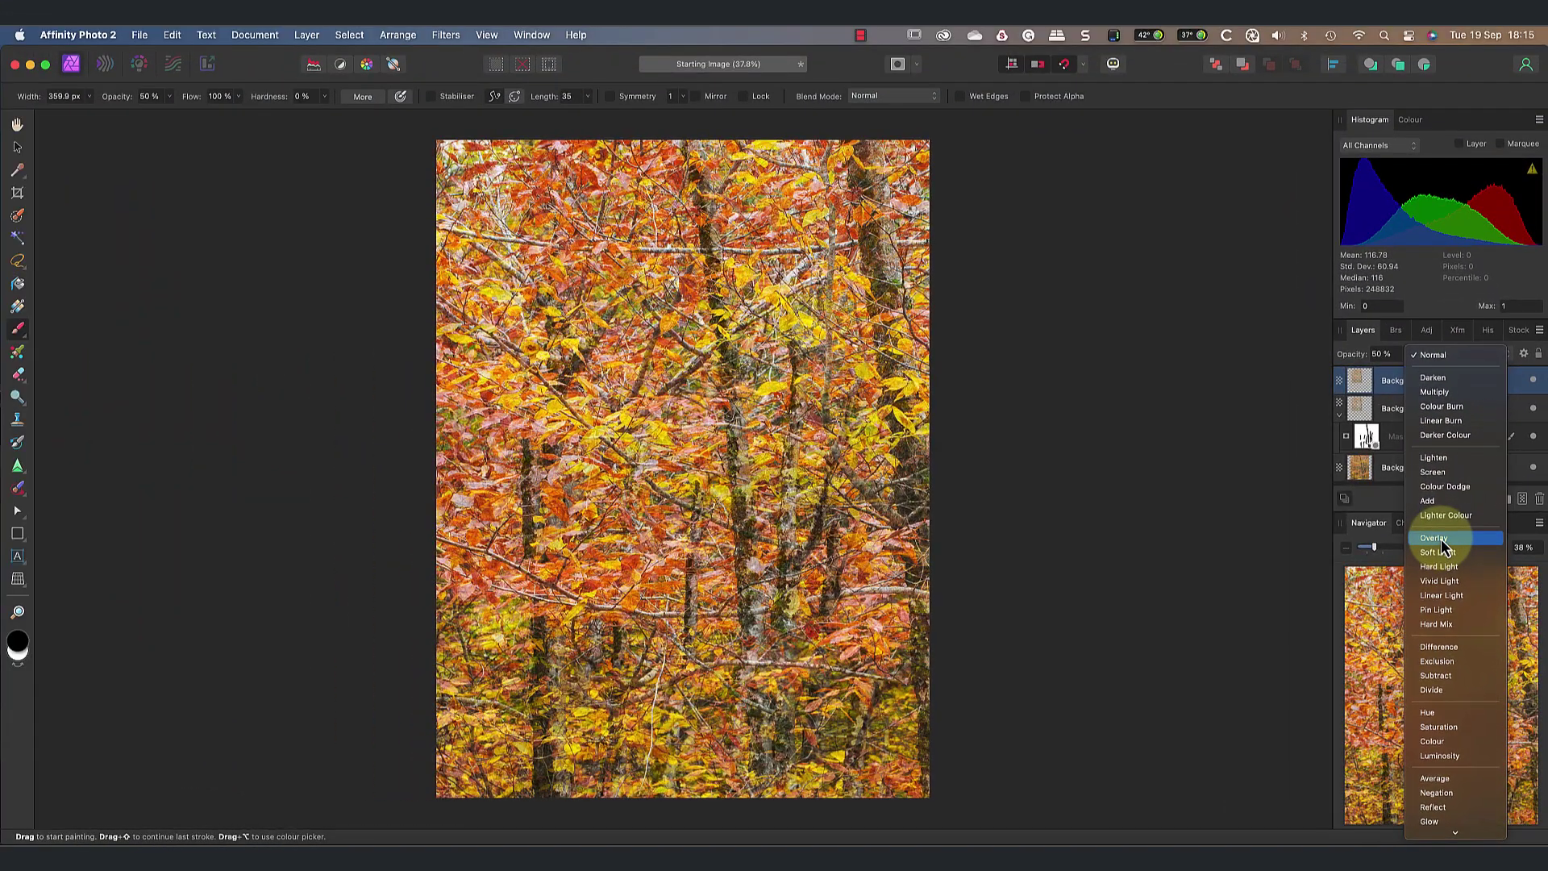
{"action": "left_click", "coordinate": [1441, 538]}
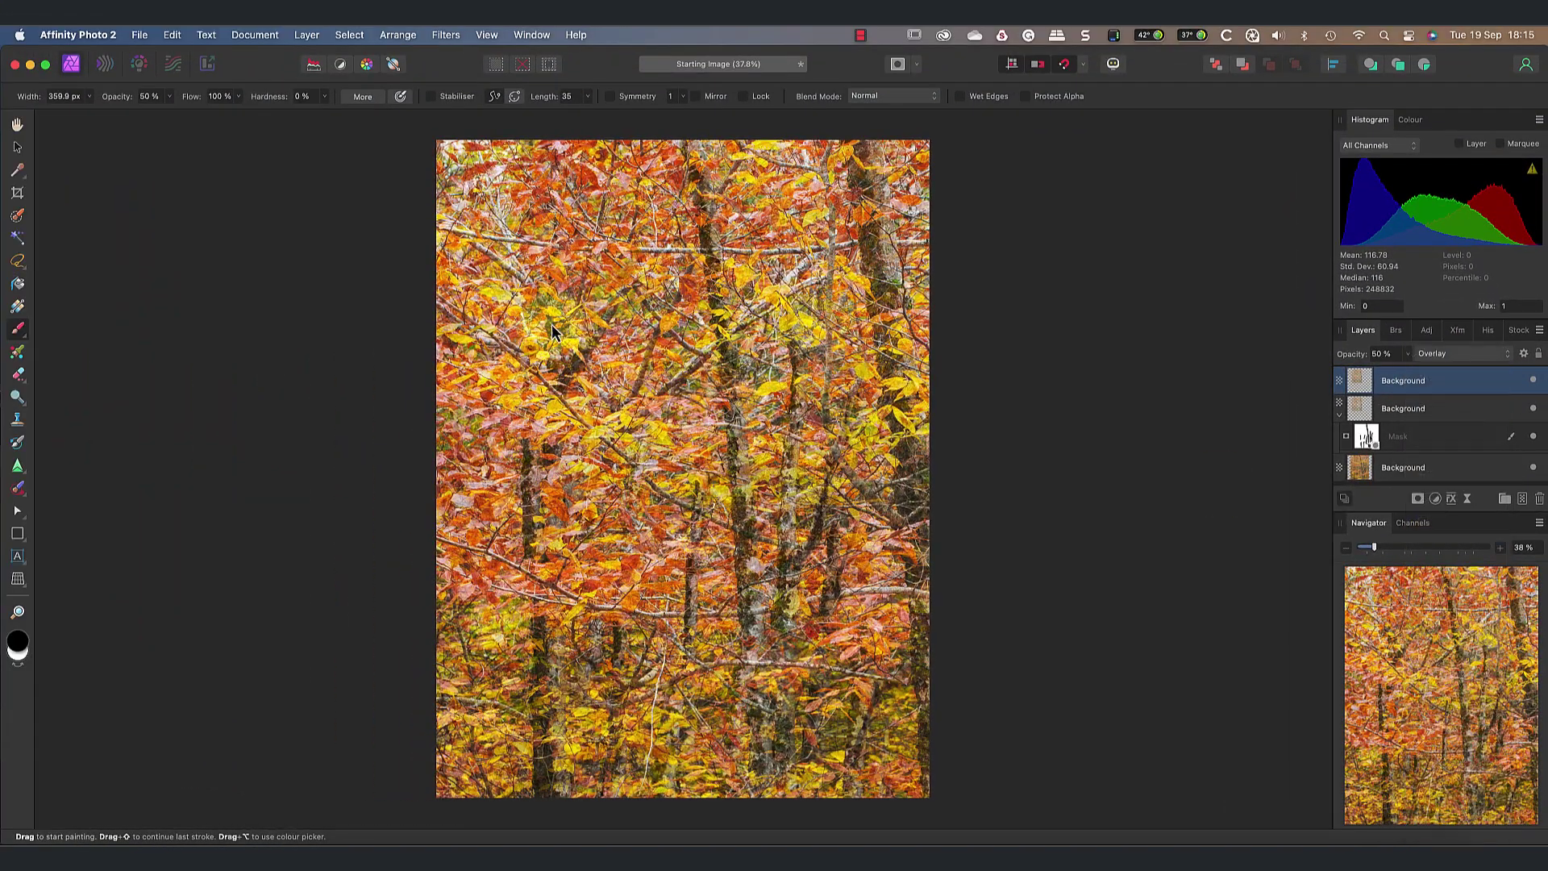
{"action": "left_click", "coordinate": [17, 147]}
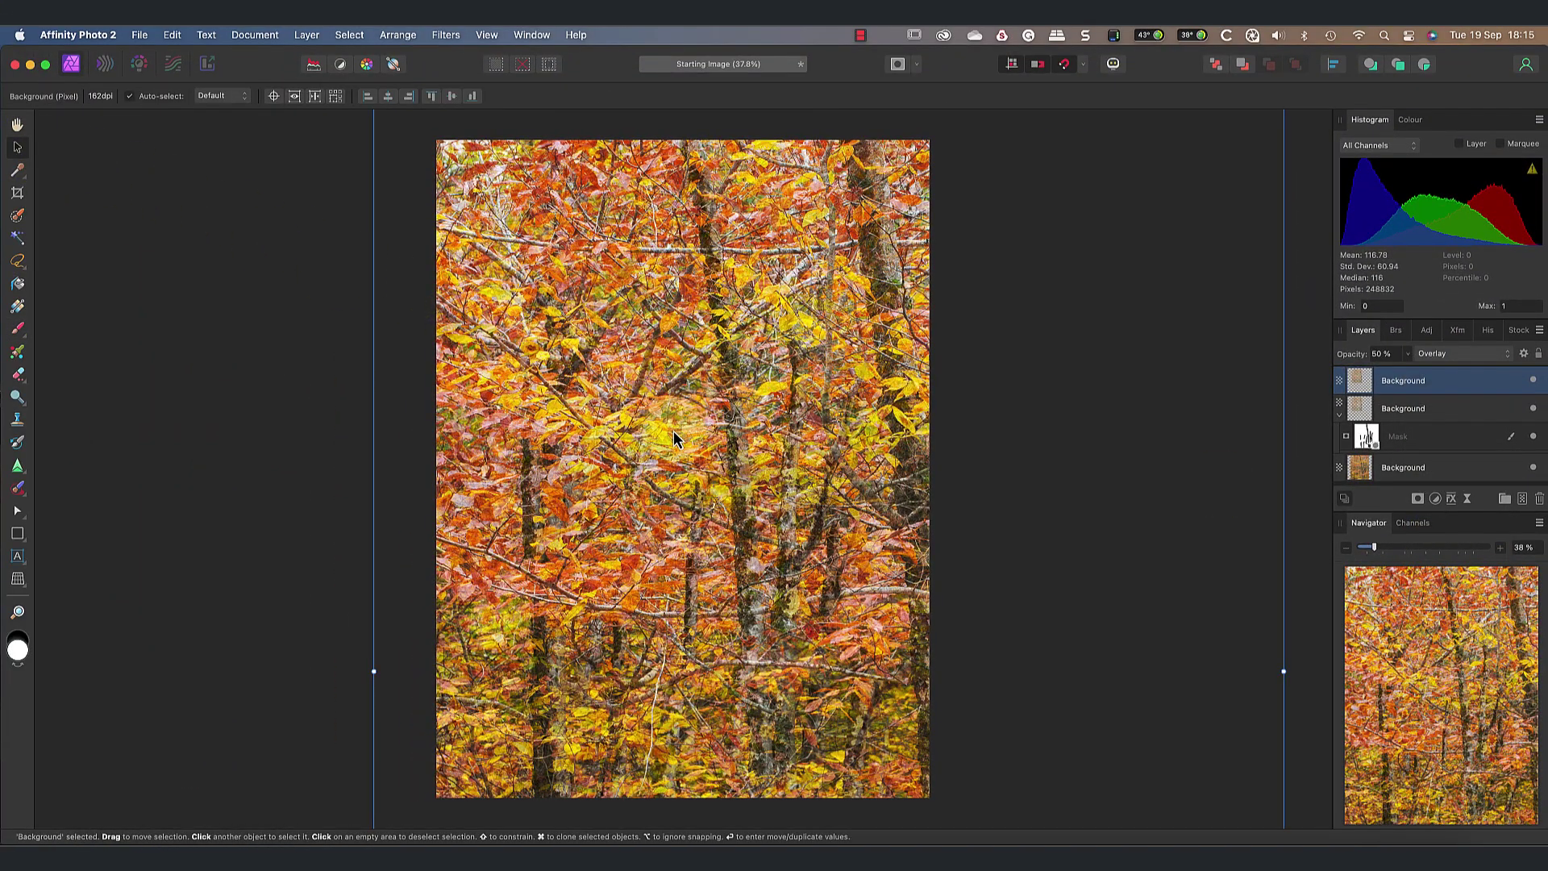
{"action": "left_click_drag", "start_coordinate": [673, 437], "coordinate": [661, 428]}
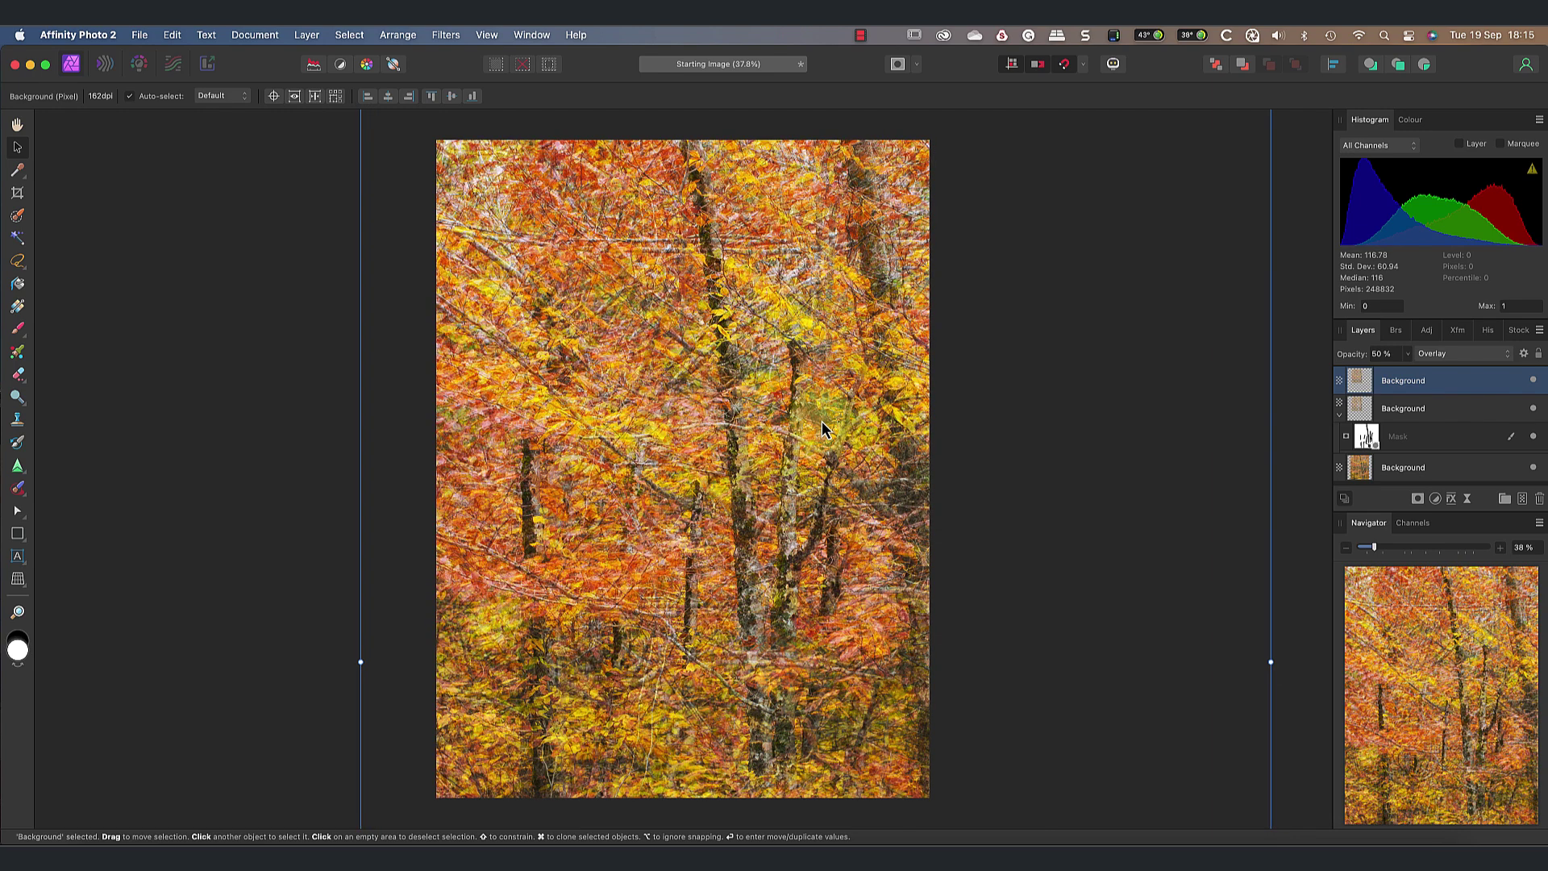
{"action": "left_click", "coordinate": [1121, 337]}
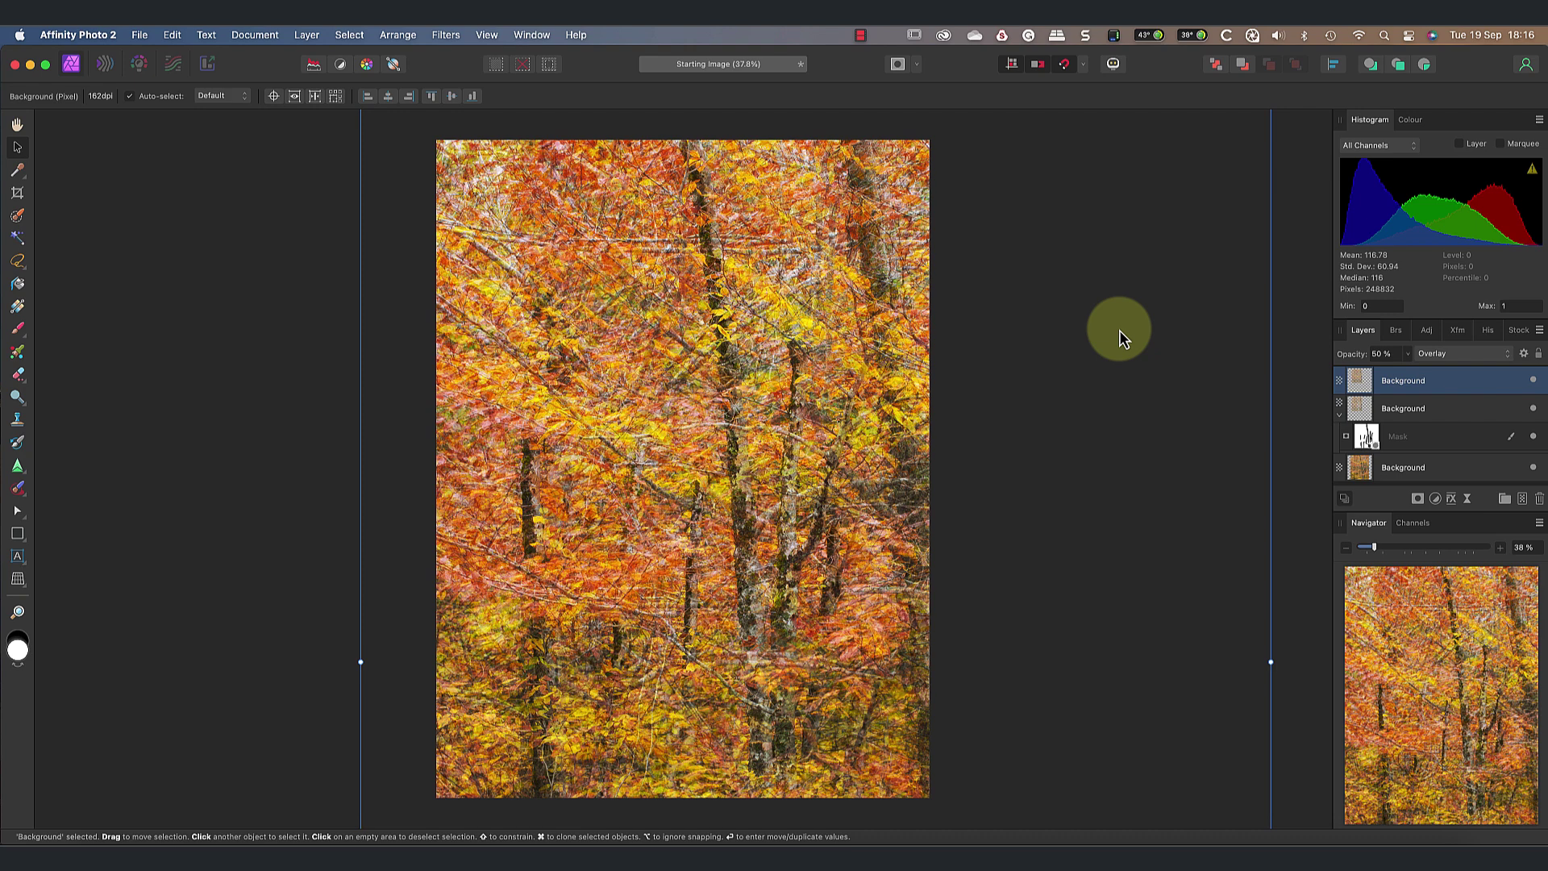
- Duplicate the Overlay layer and shift the new copy further up and left
{"action": "right_click", "coordinate": [1454, 381]}
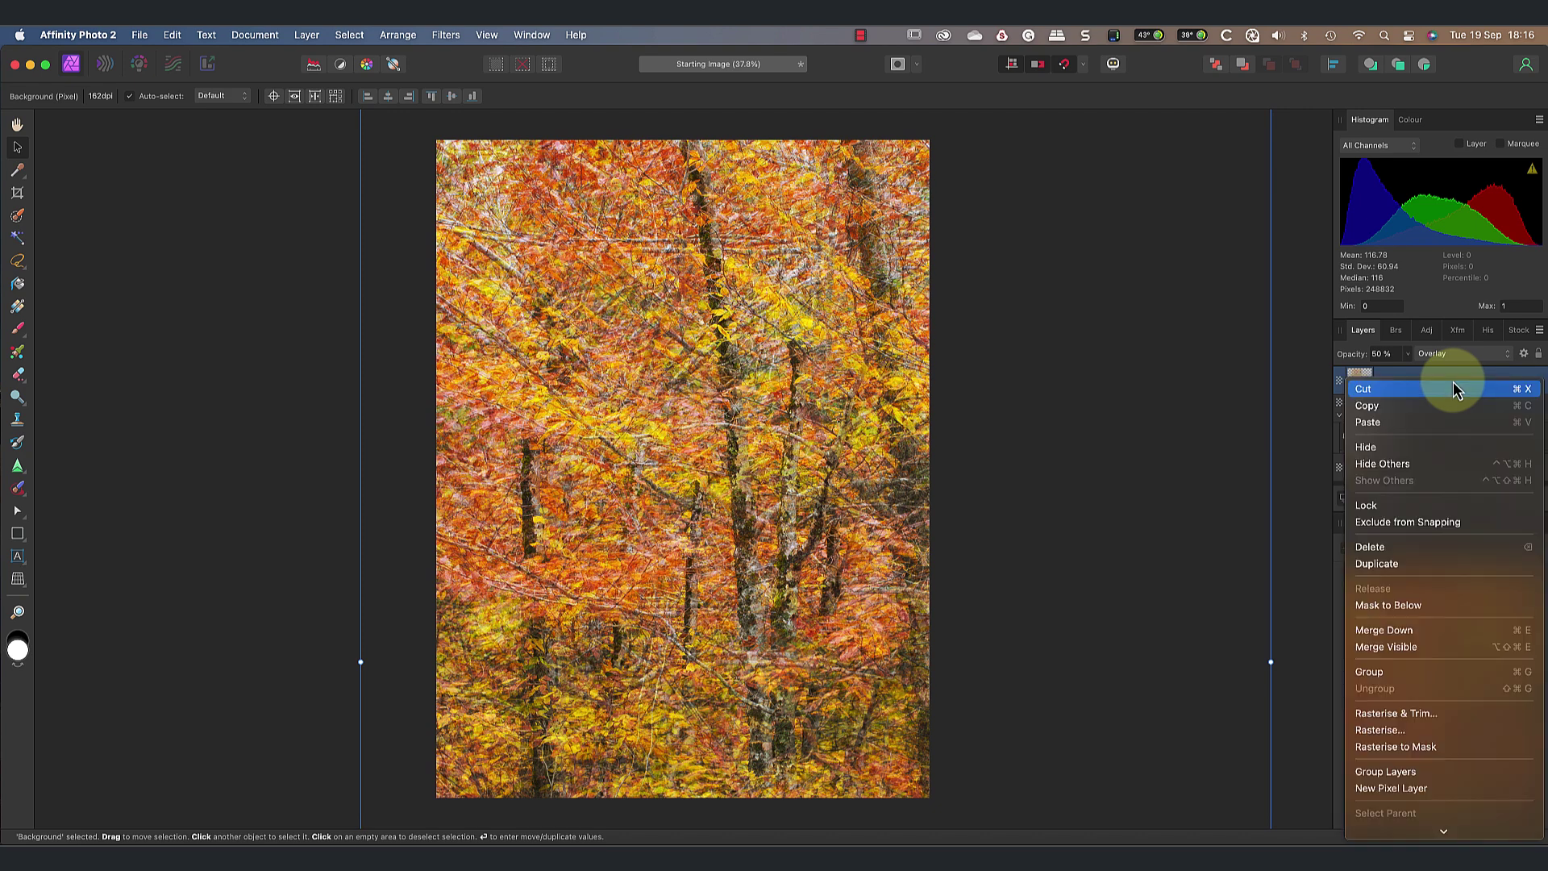
{"action": "left_click", "coordinate": [1247, 545]}
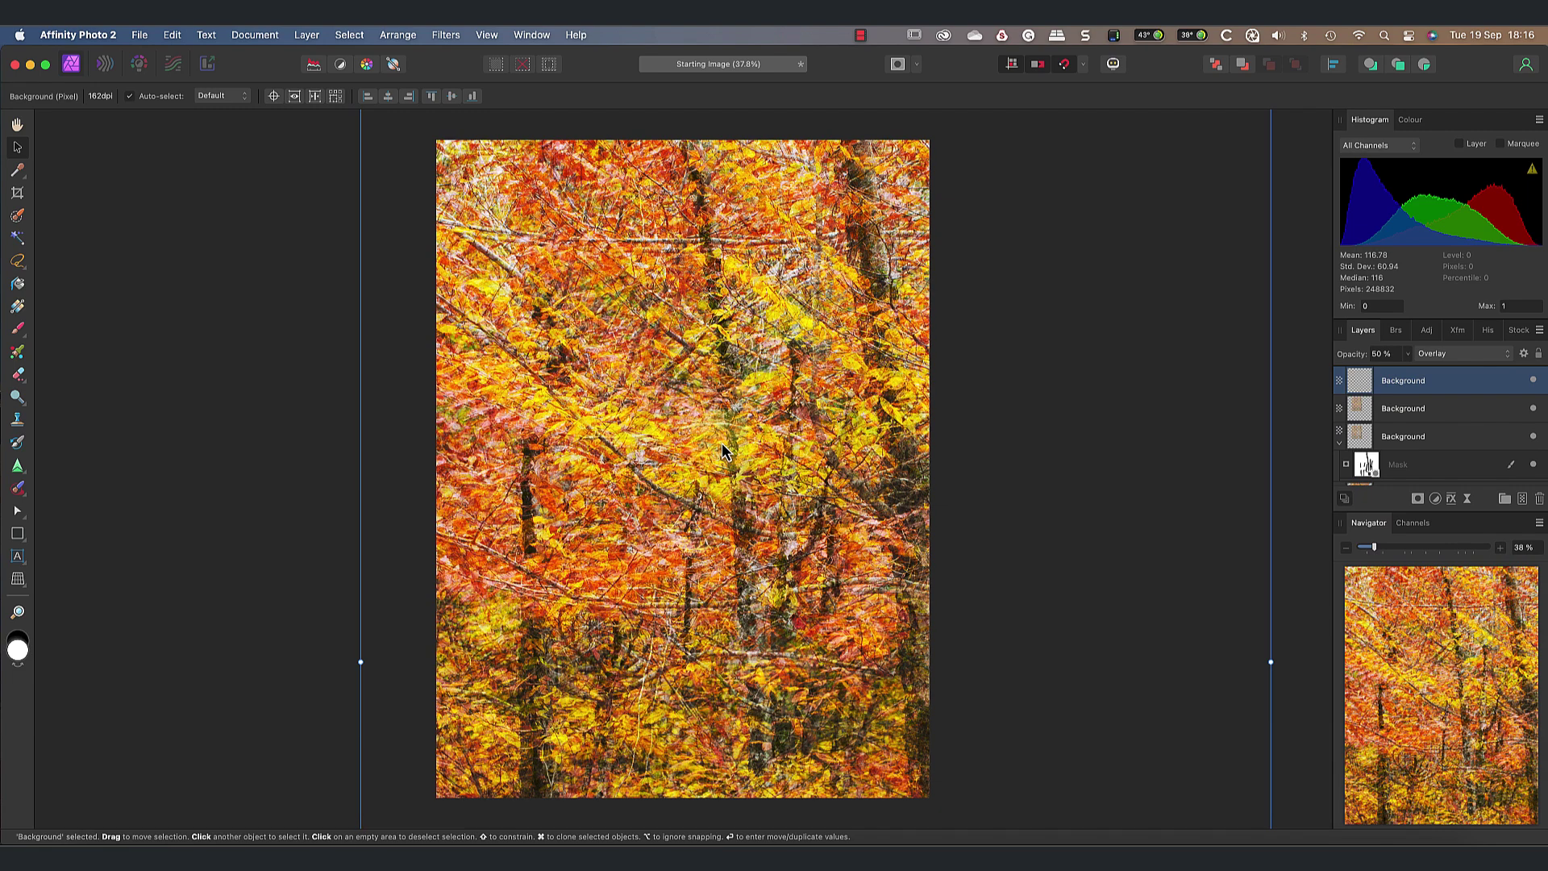
{"action": "left_click_drag", "start_coordinate": [721, 449], "coordinate": [712, 439]}
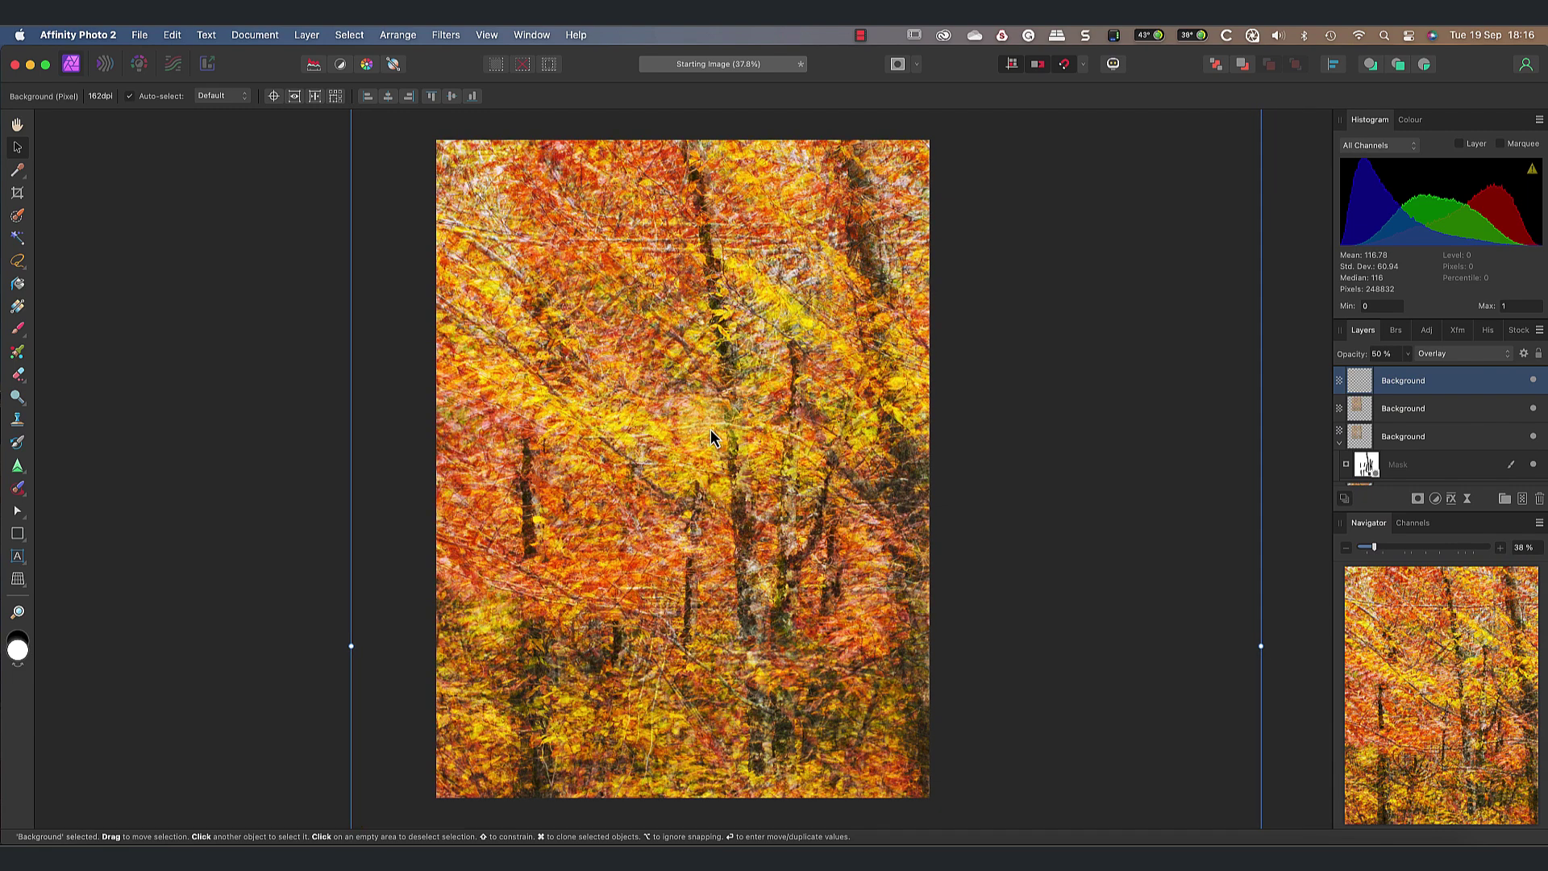
{"action": "left_click", "coordinate": [1024, 449]}
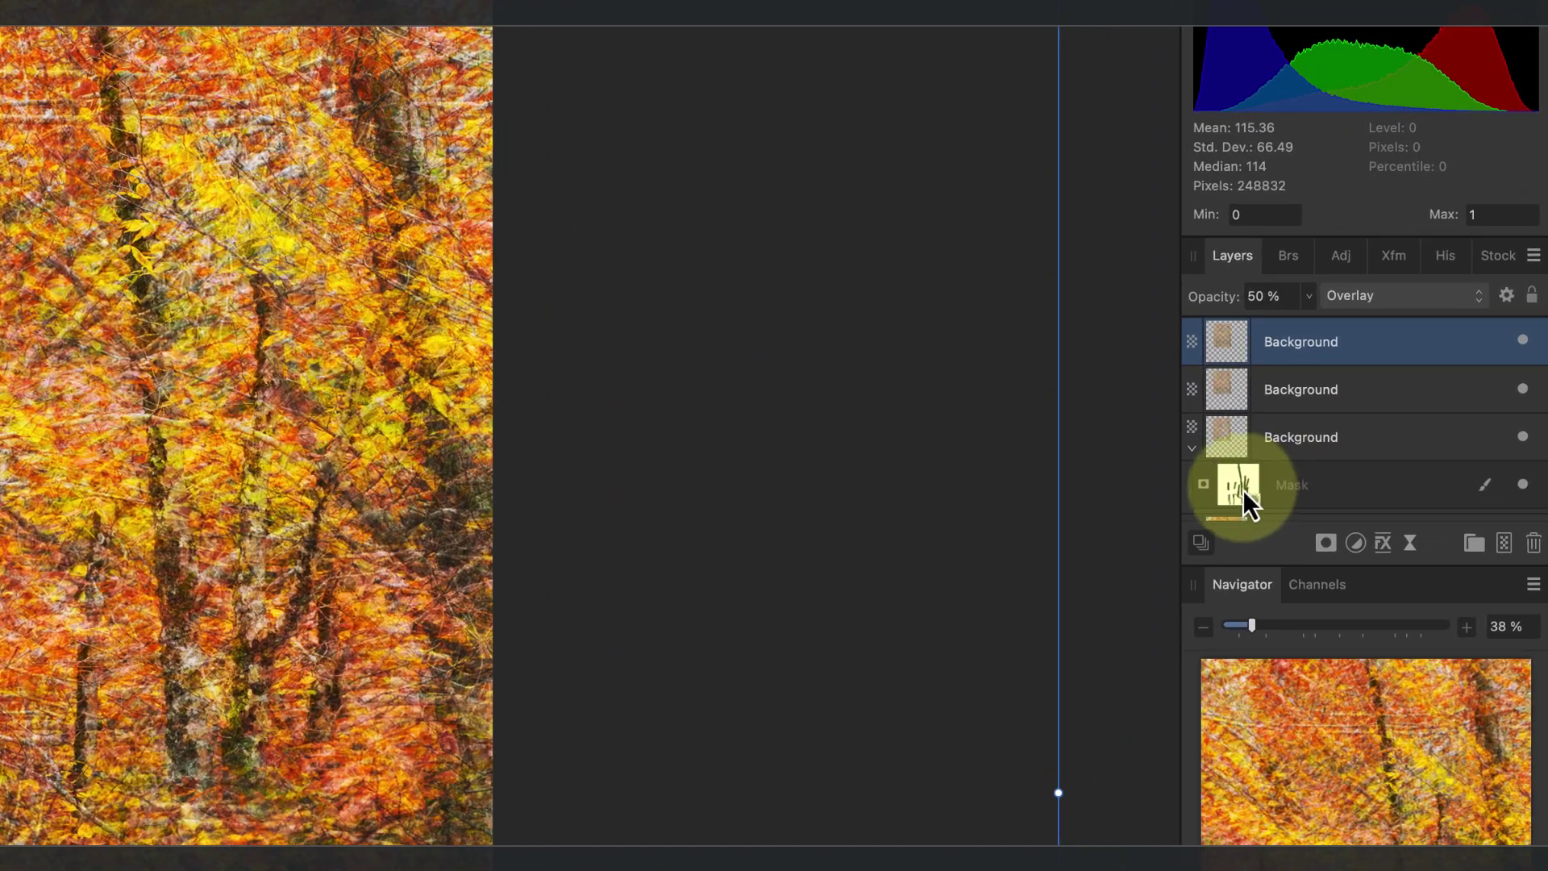
- Duplicate the tree trunk mask and nest the copy under the middle Background layer
{"action": "left_click", "coordinate": [1241, 490]}
{"action": "right_click", "coordinate": [1240, 485]}
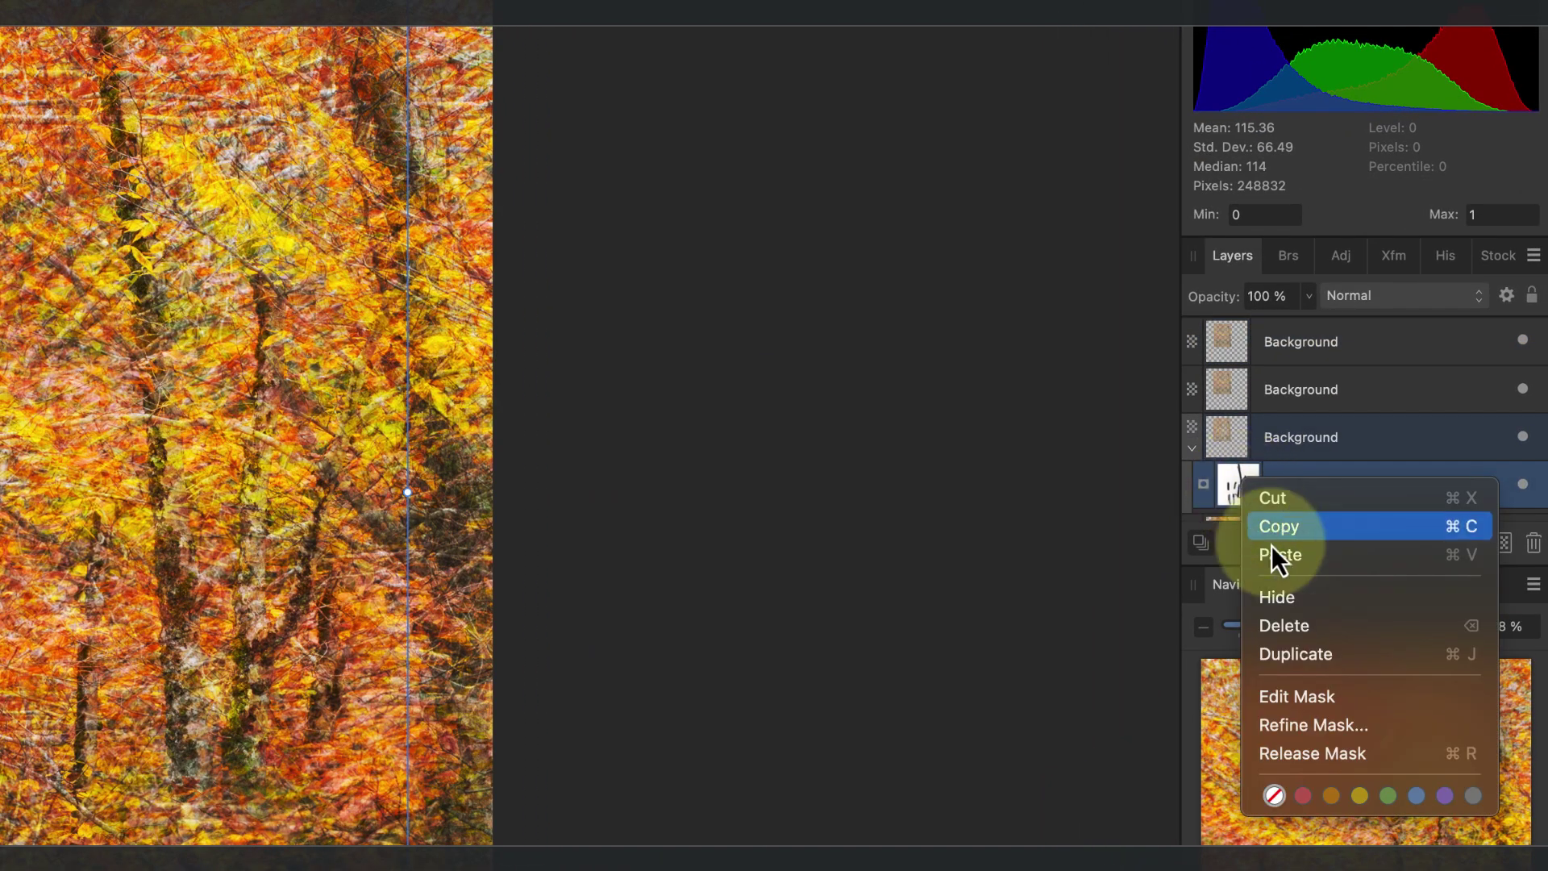
{"action": "left_click", "coordinate": [1317, 650]}
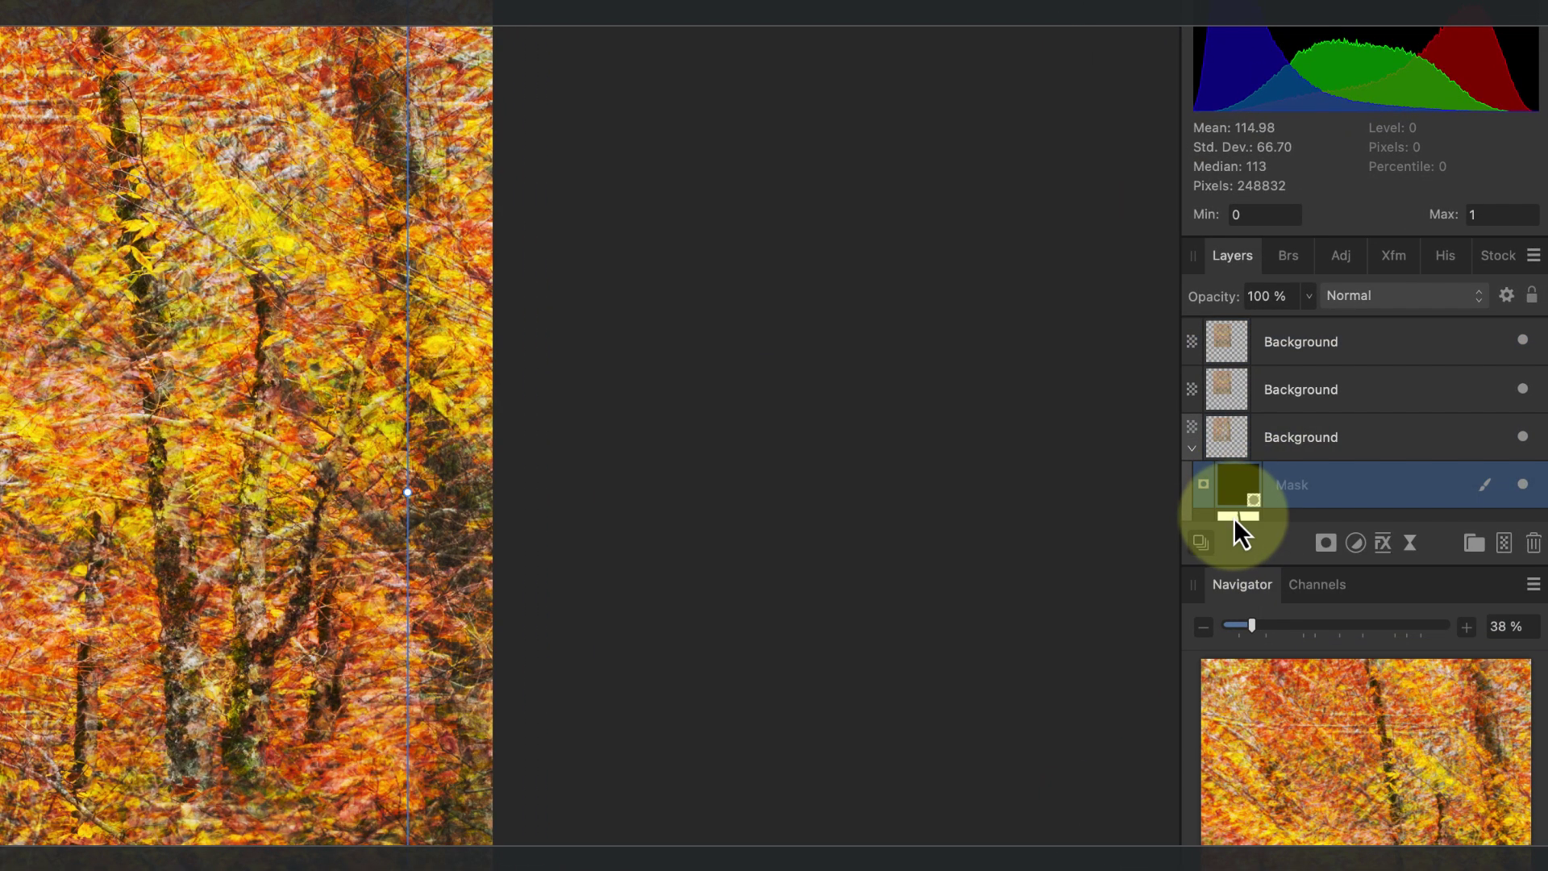
{"action": "left_click_drag", "start_coordinate": [1241, 490], "coordinate": [1236, 398]}
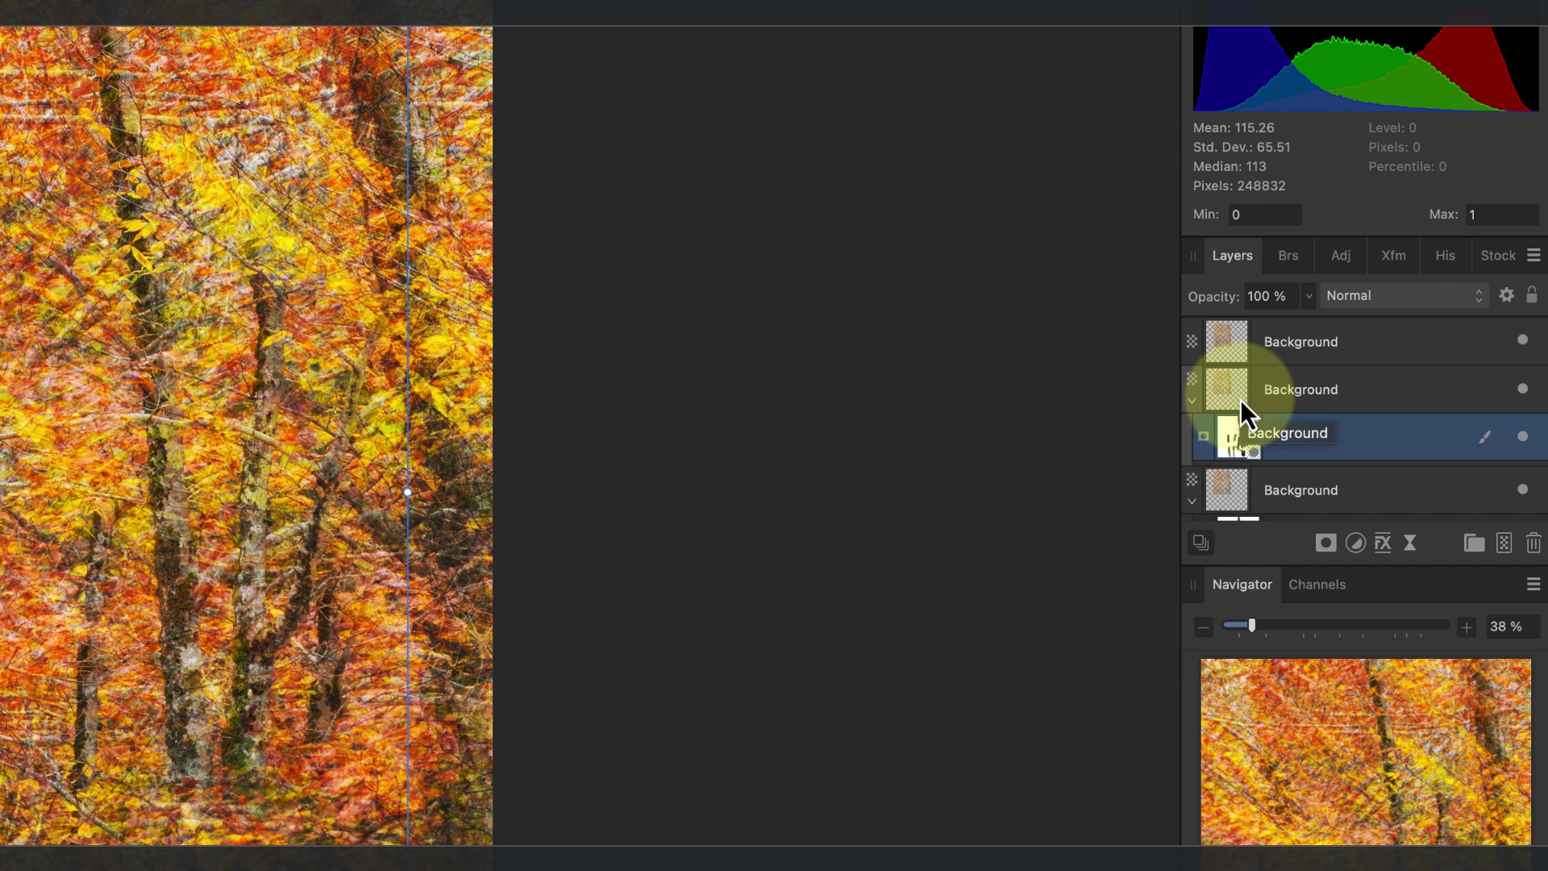
- Set the top Background copy to the Colour Burn blend mode at 18% opacity
{"action": "left_click", "coordinate": [1249, 342]}
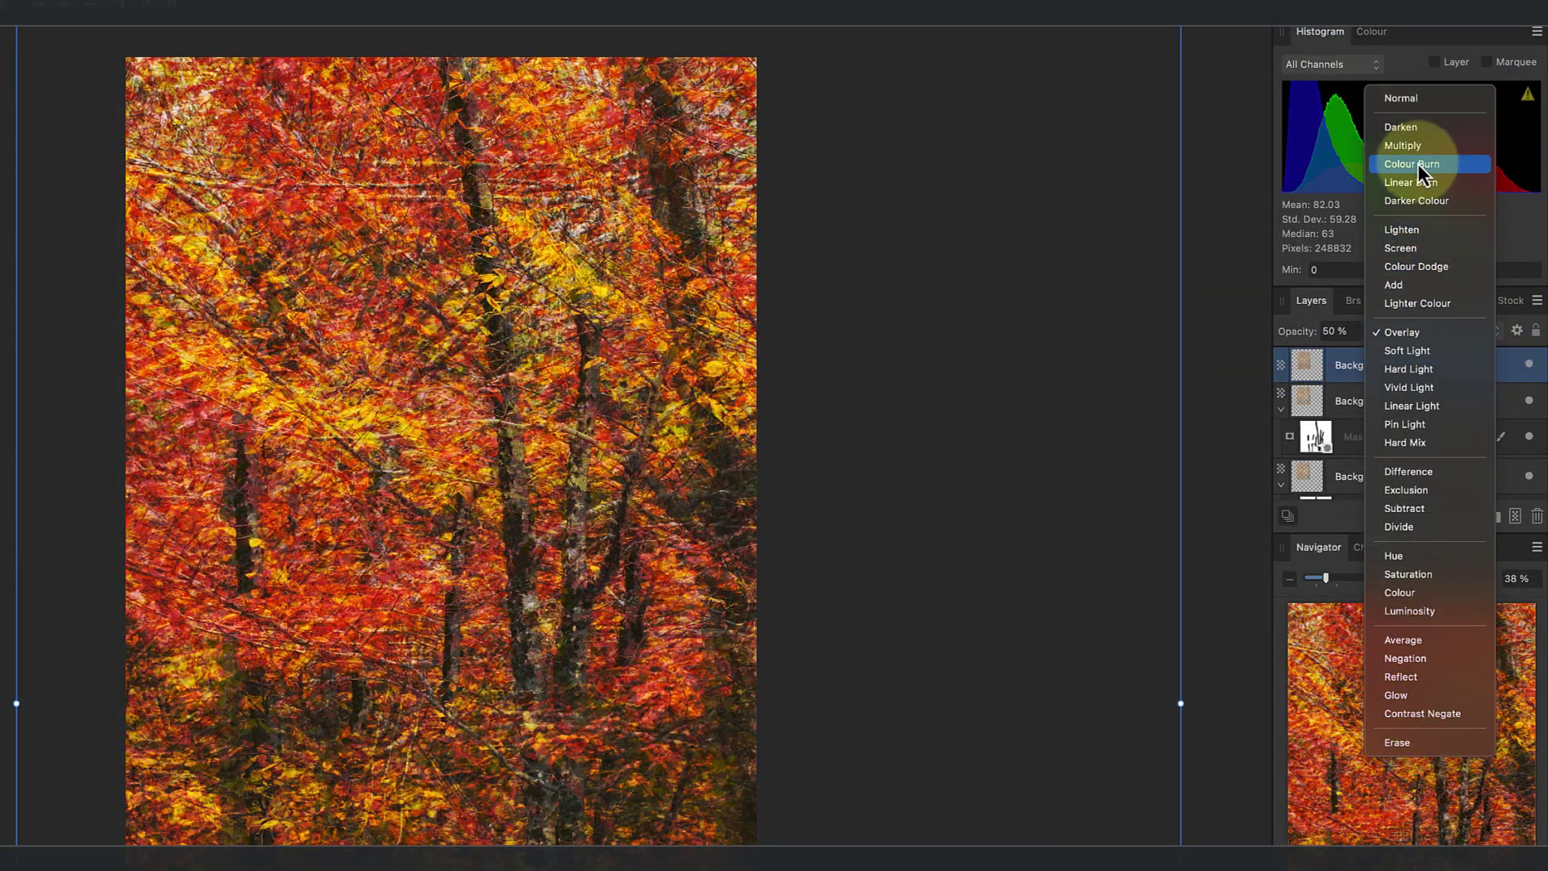
{"action": "left_click", "coordinate": [1419, 163]}
{"action": "left_click", "coordinate": [1367, 330]}
{"action": "left_click_drag", "start_coordinate": [1357, 350], "coordinate": [1313, 353]}
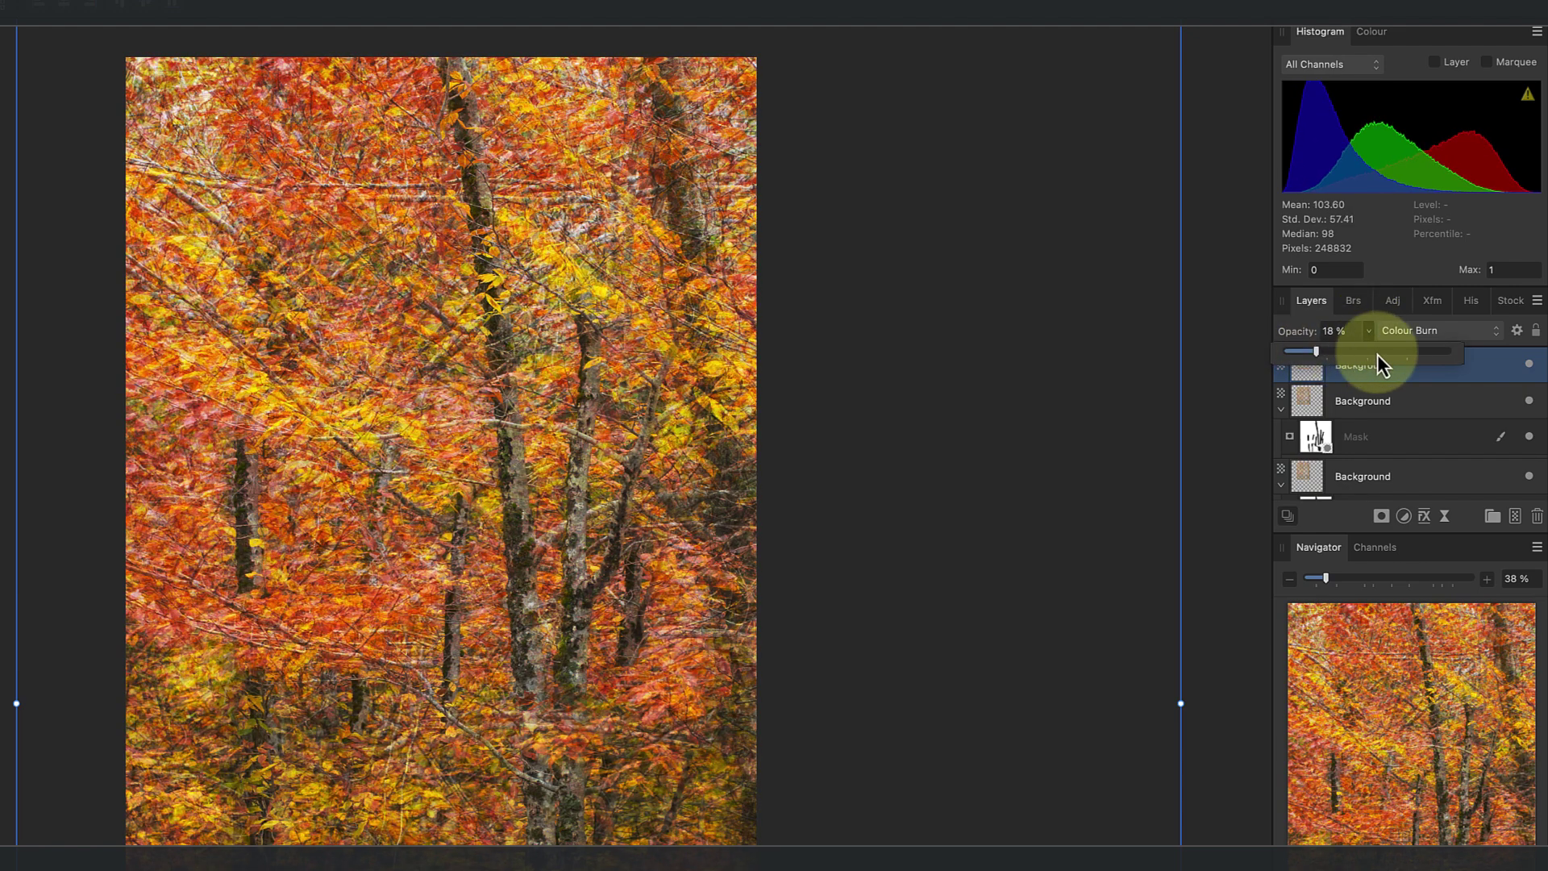
{"action": "left_click", "coordinate": [1374, 463]}
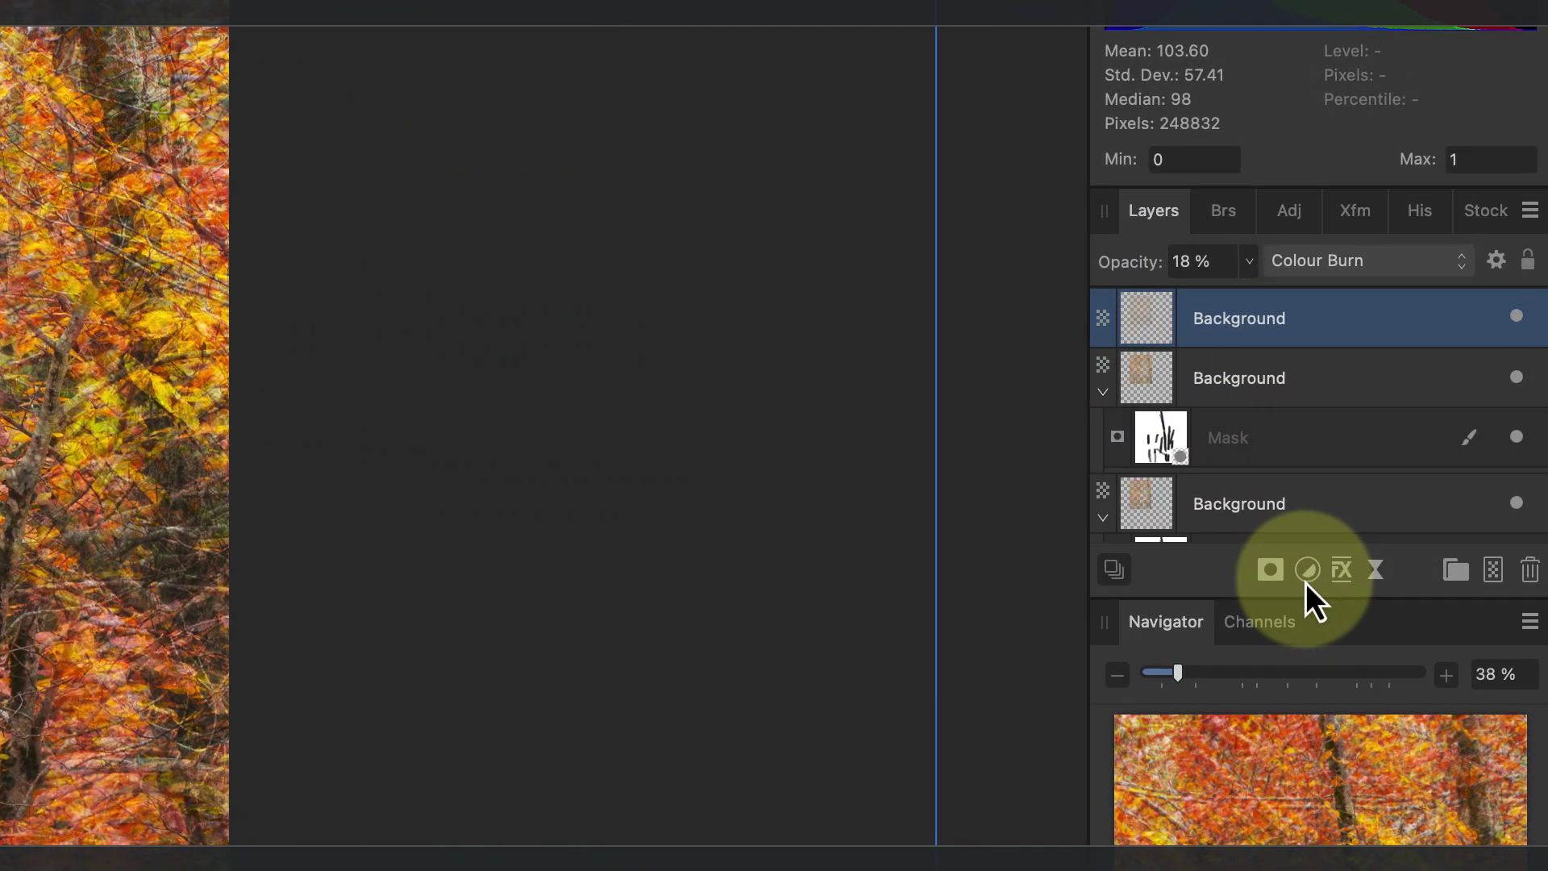
- Add a Curves adjustment layer with its upper curve point raised slightly to brighten highlights
{"action": "left_click", "coordinate": [1307, 571]}
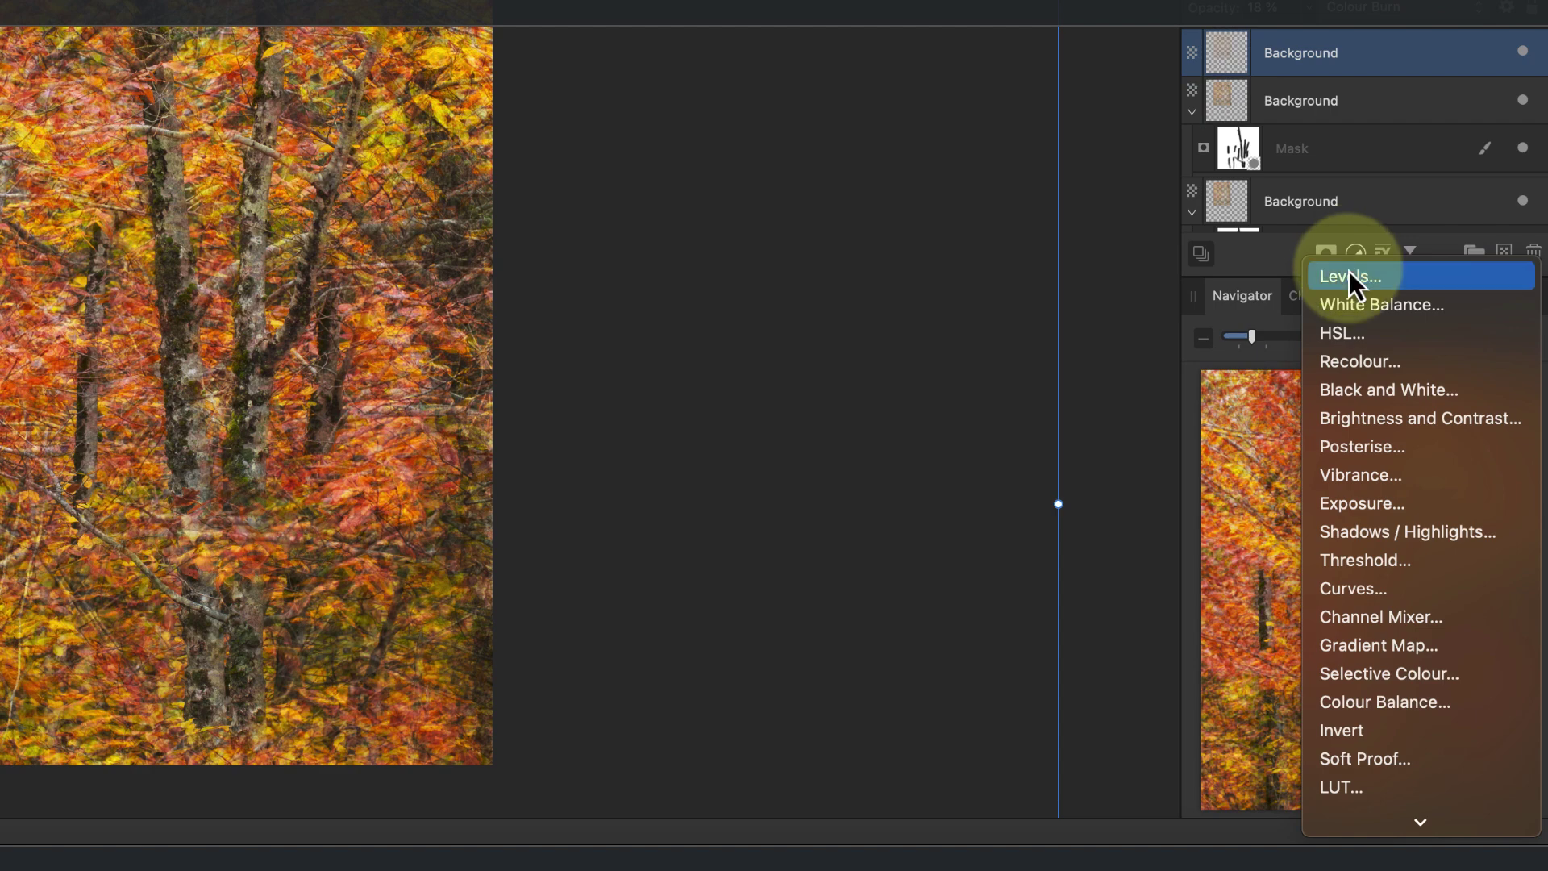
{"action": "left_click", "coordinate": [1361, 590]}
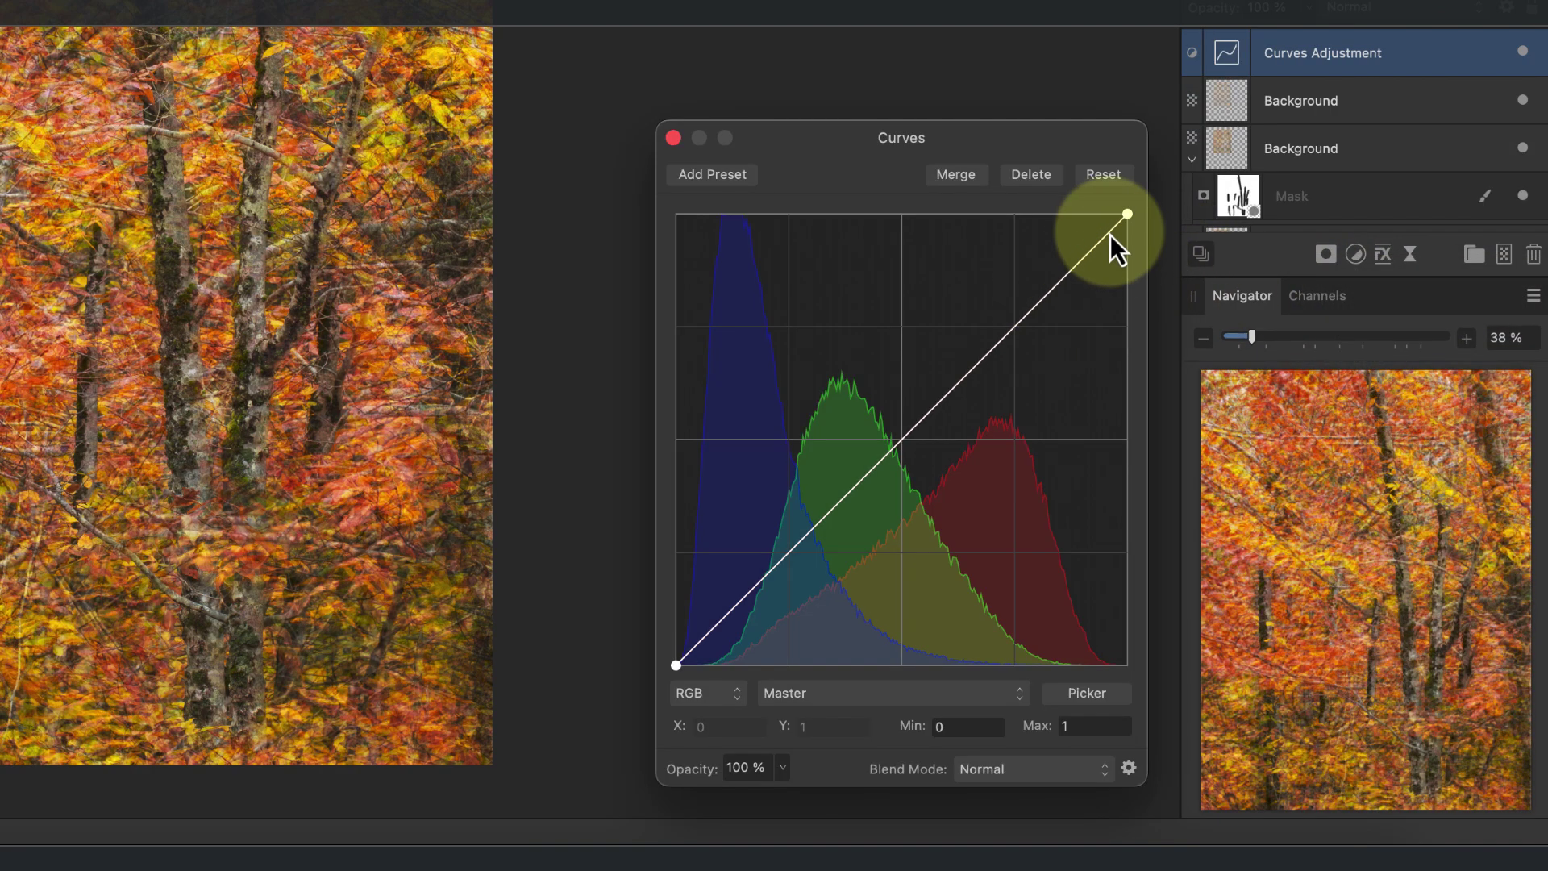
{"action": "left_click_drag", "start_coordinate": [1095, 260], "coordinate": [1065, 259]}
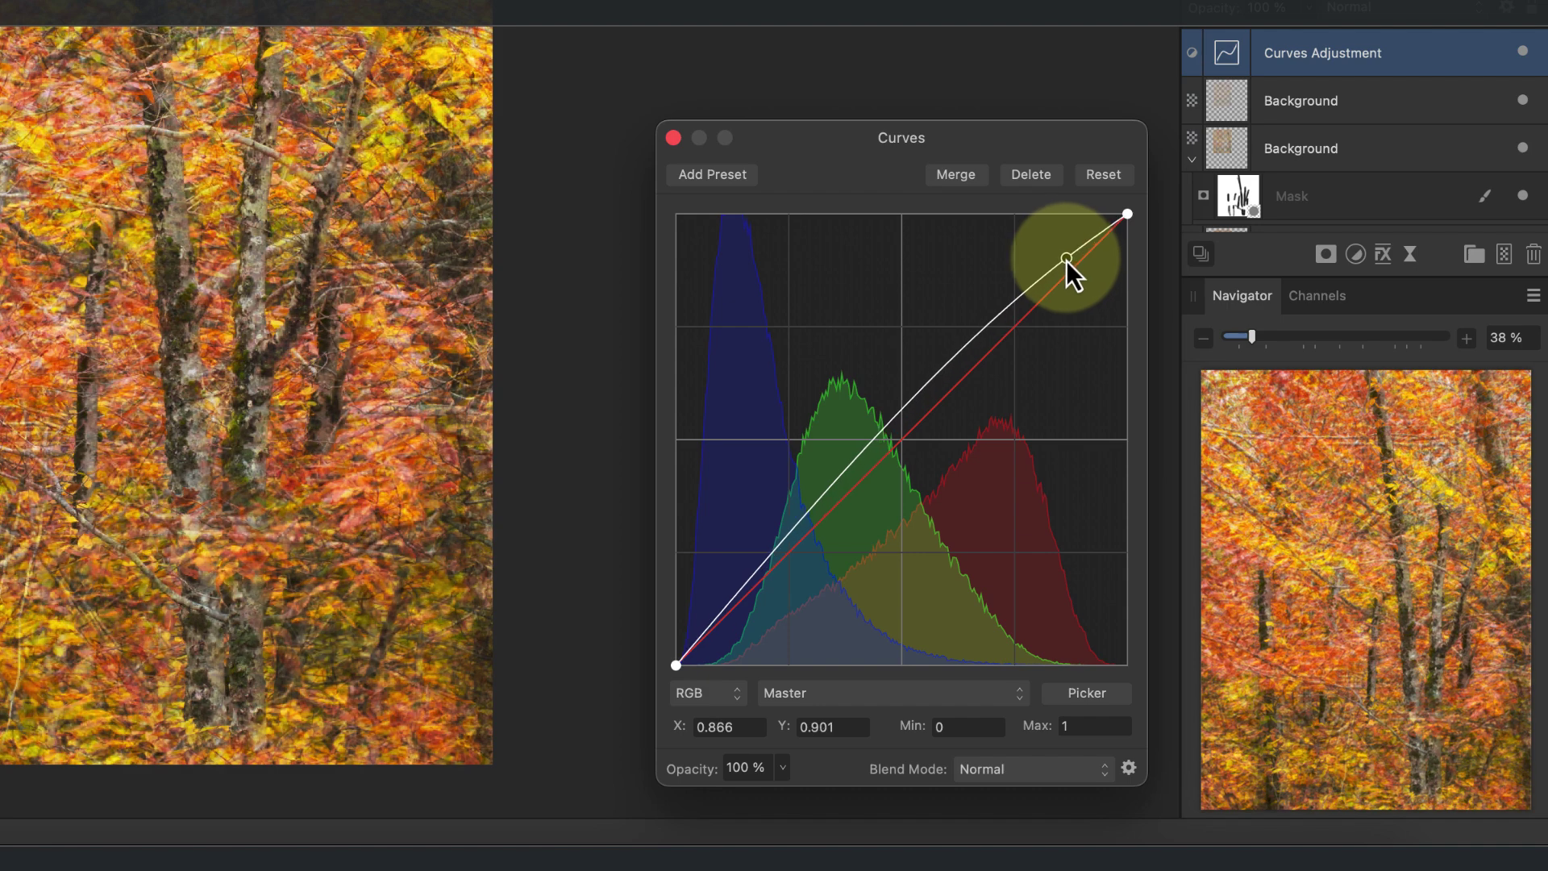
{"action": "left_click", "coordinate": [674, 139]}
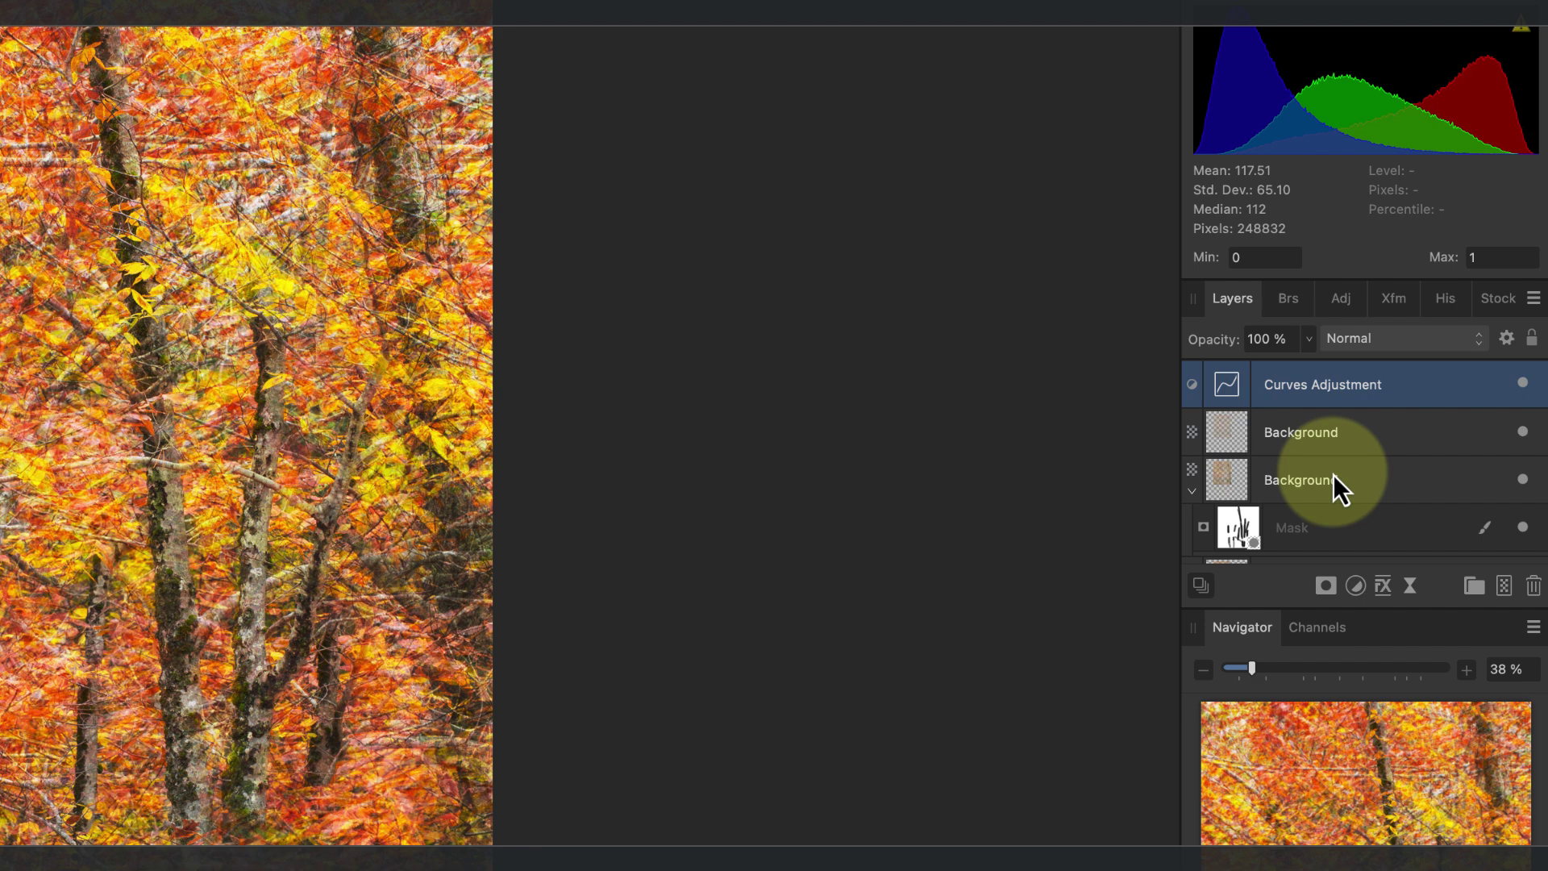
- Group the offset copies, masks and Curves layer, then test a lower group opacity
{"action": "scroll", "coordinate": [1332, 474], "scroll_direction": "down", "scroll_amount": 3}
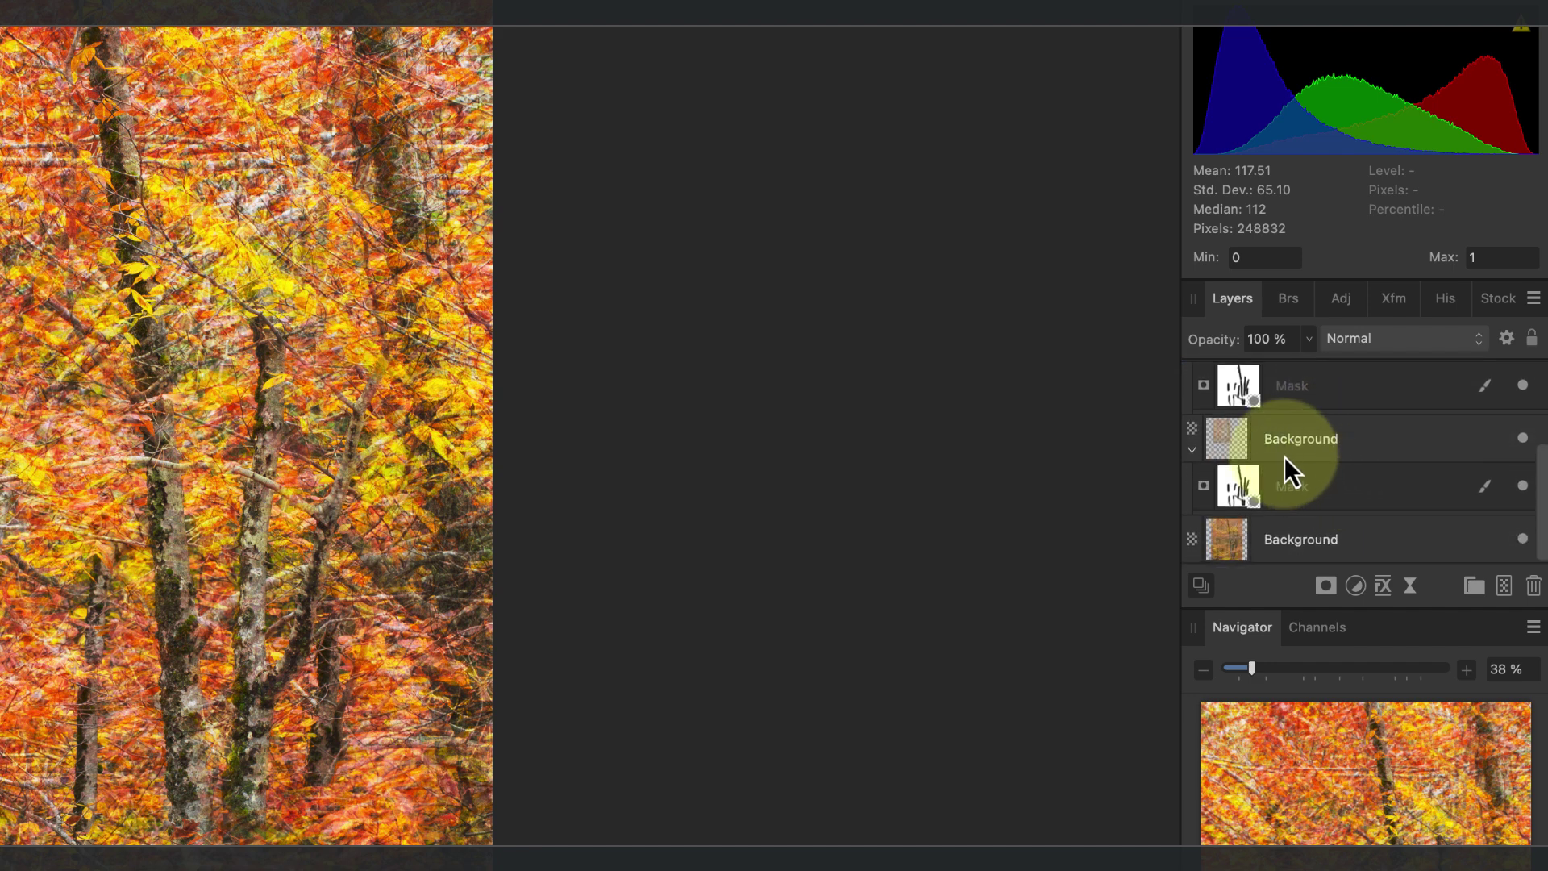
{"action": "left_click", "coordinate": [1232, 442]}
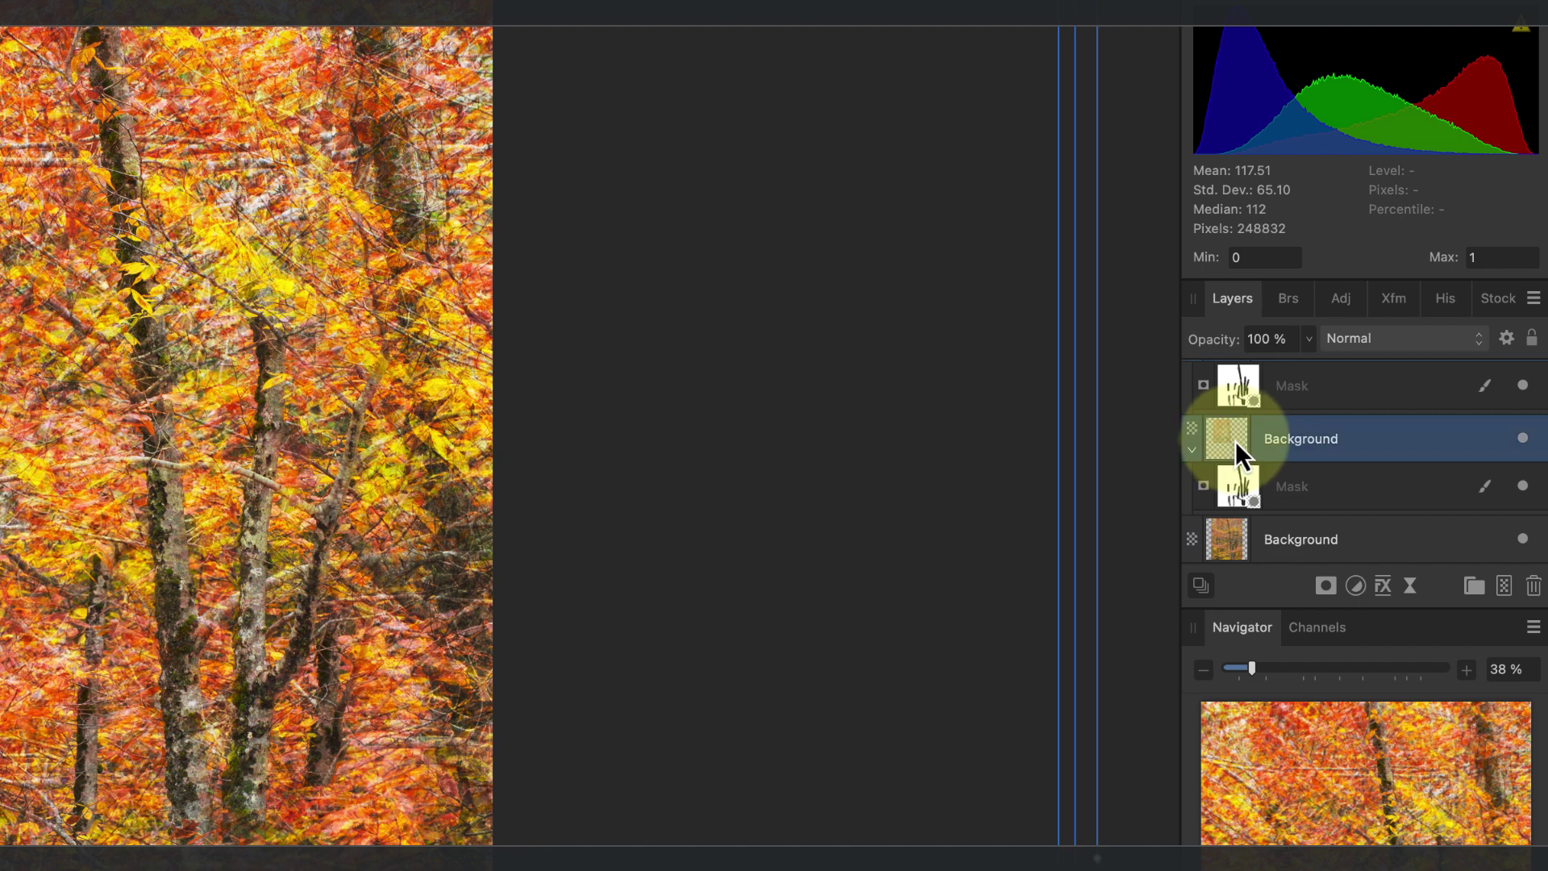
{"action": "left_click", "coordinate": [1474, 595]}
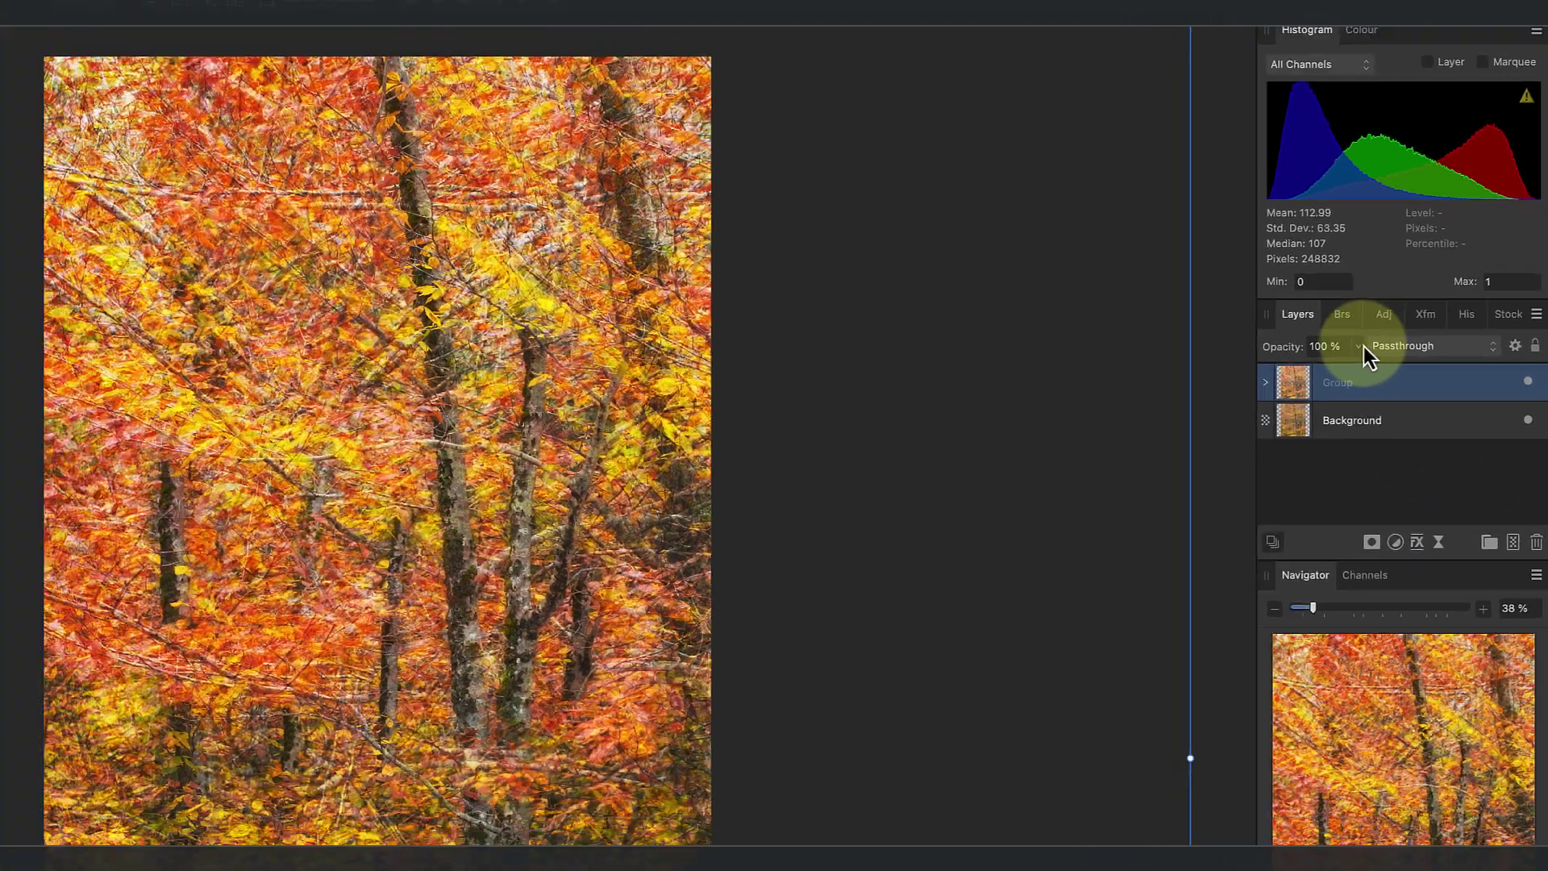
{"action": "left_click", "coordinate": [1308, 339]}
{"action": "left_click_drag", "start_coordinate": [1409, 375], "coordinate": [1531, 379]}
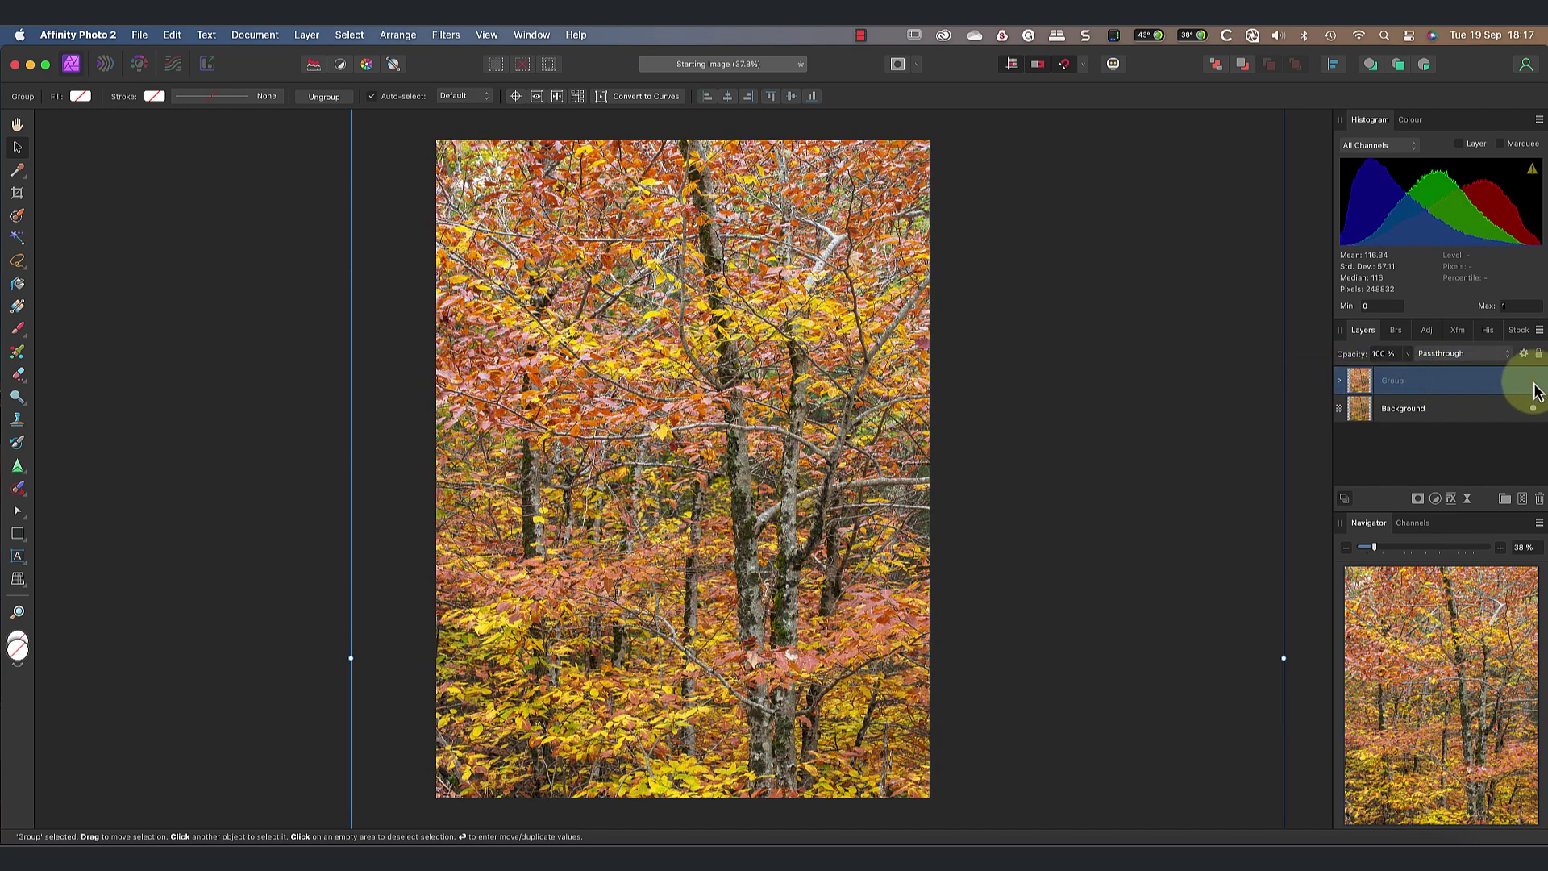
- Toggle the Group's visibility to compare with the original, leaving it shown and layers deselected
{"action": "left_click", "coordinate": [1533, 380]}
{"action": "left_click", "coordinate": [1534, 382]}
{"action": "left_click", "coordinate": [1534, 383]}
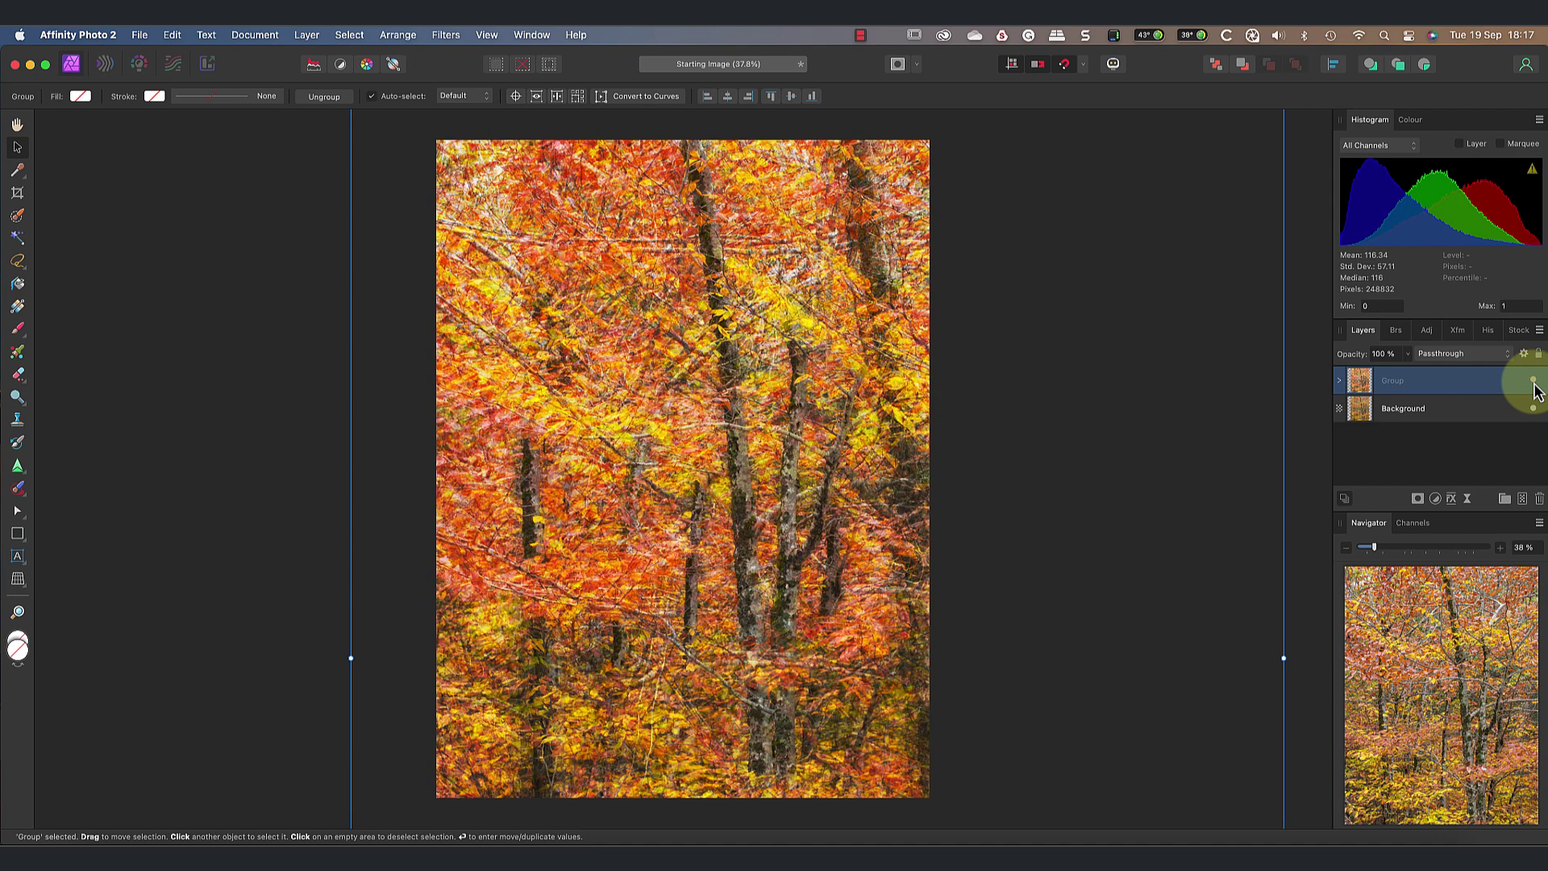
{"action": "left_click", "coordinate": [1433, 460]}
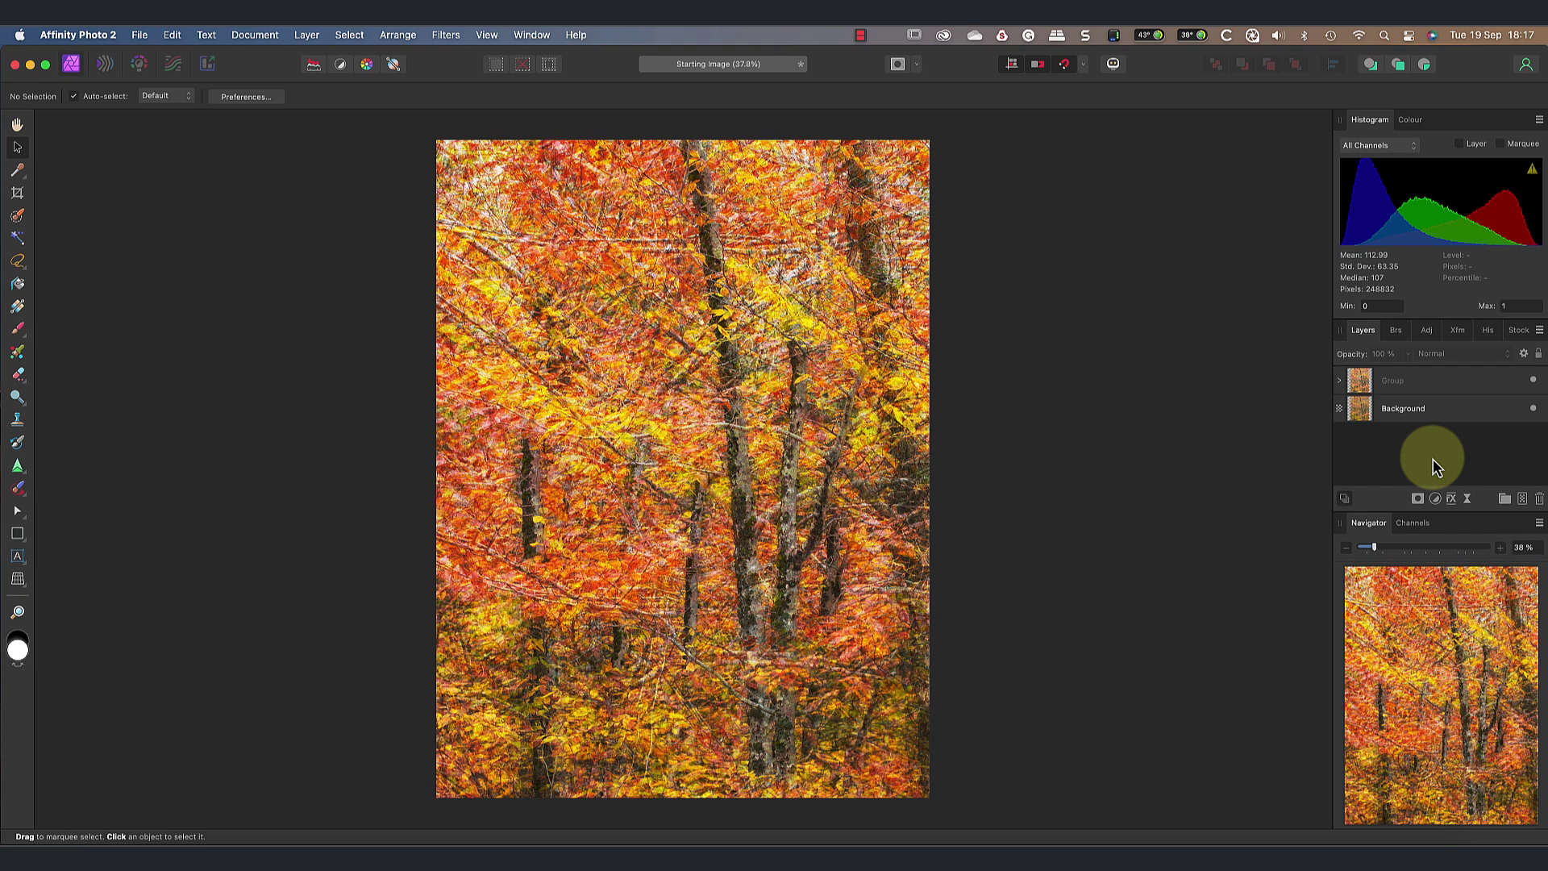